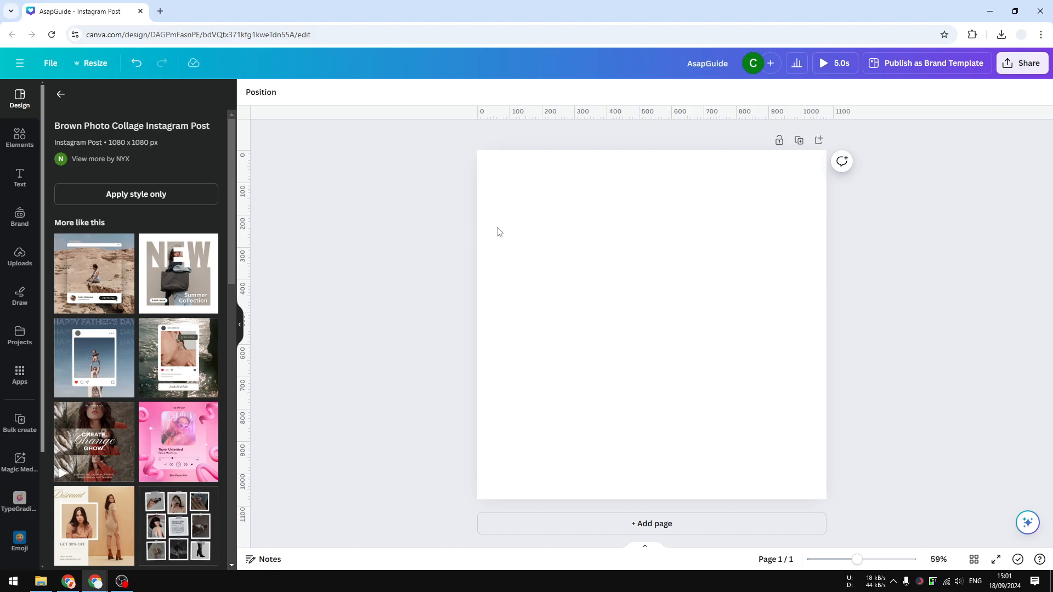
# Add a rounded square from the basic shapes collection to the blank page.
pyautogui.click(515, 215)
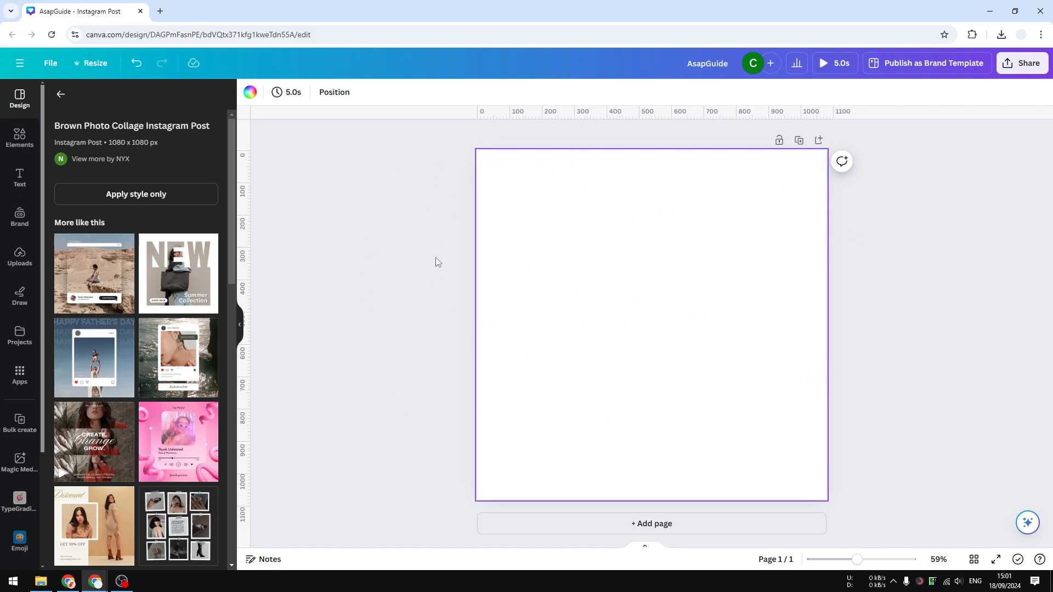
pyautogui.click(21, 146)
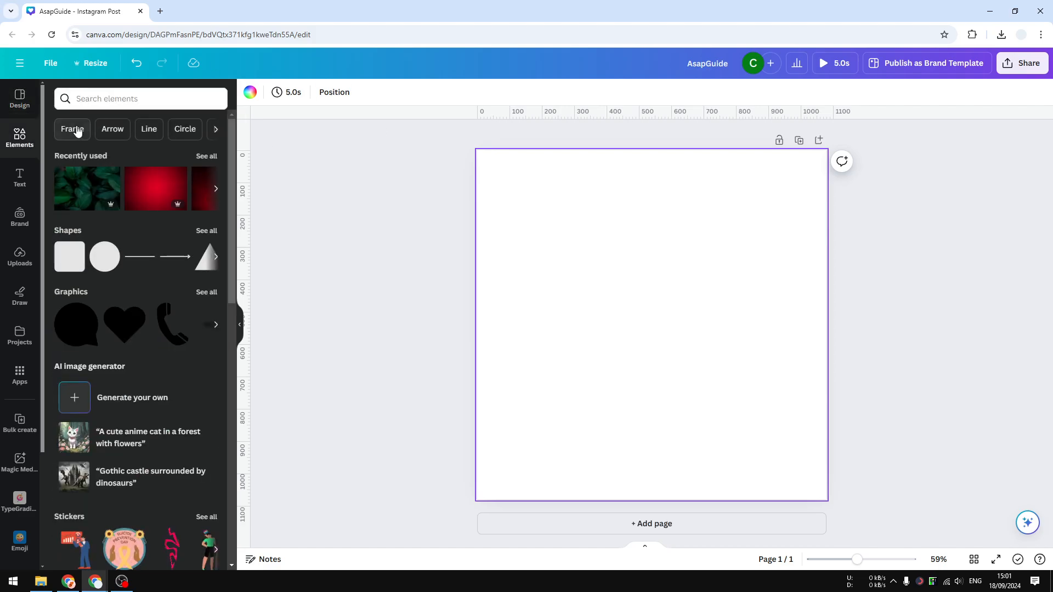
pyautogui.click(206, 234)
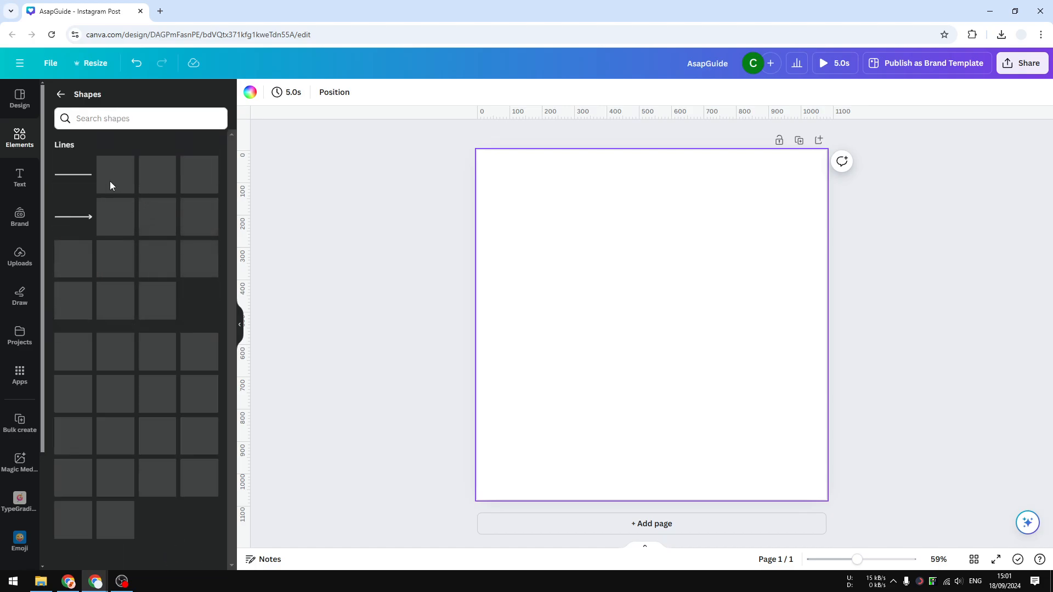
pyautogui.scroll(-2, 229, 282)
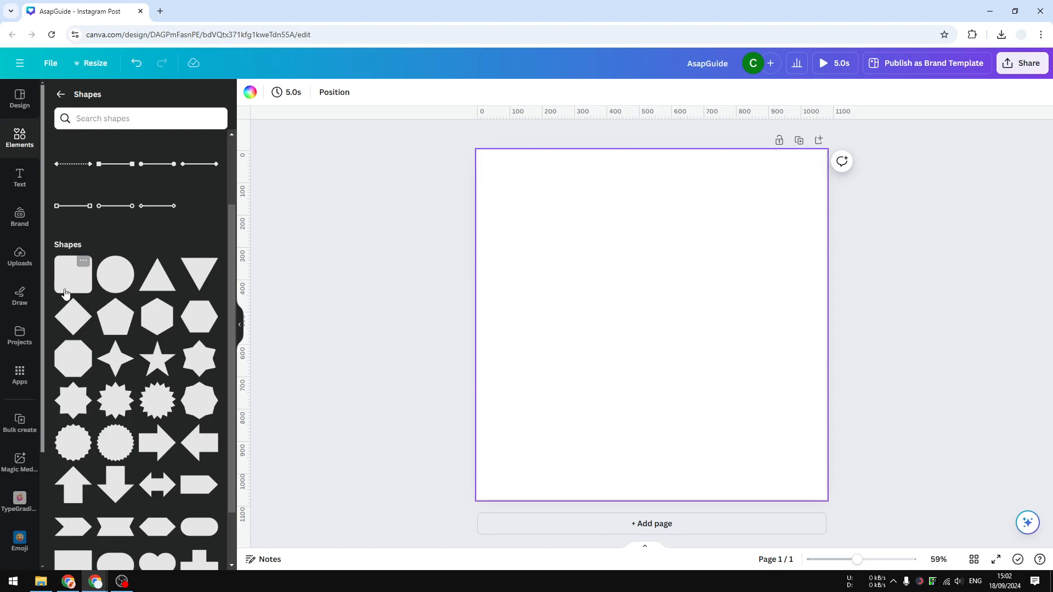
pyautogui.click(73, 289)
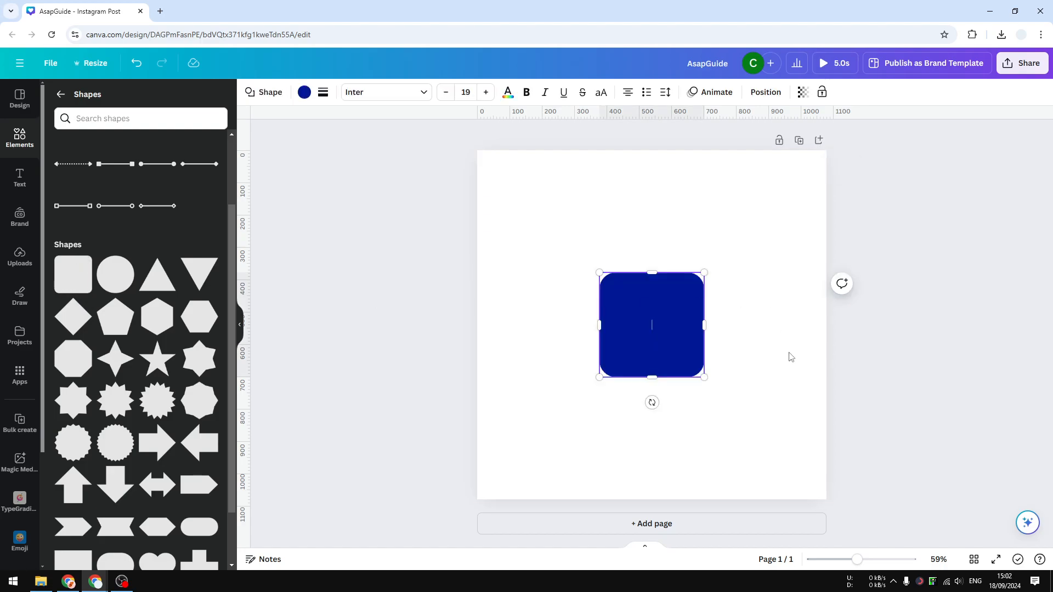
# Enlarge the rounded square to fill the whole page and set its corner rounding to 100.
pyautogui.click(743, 381)
pyautogui.moveTo(682, 346); pyautogui.dragTo(827, 499)
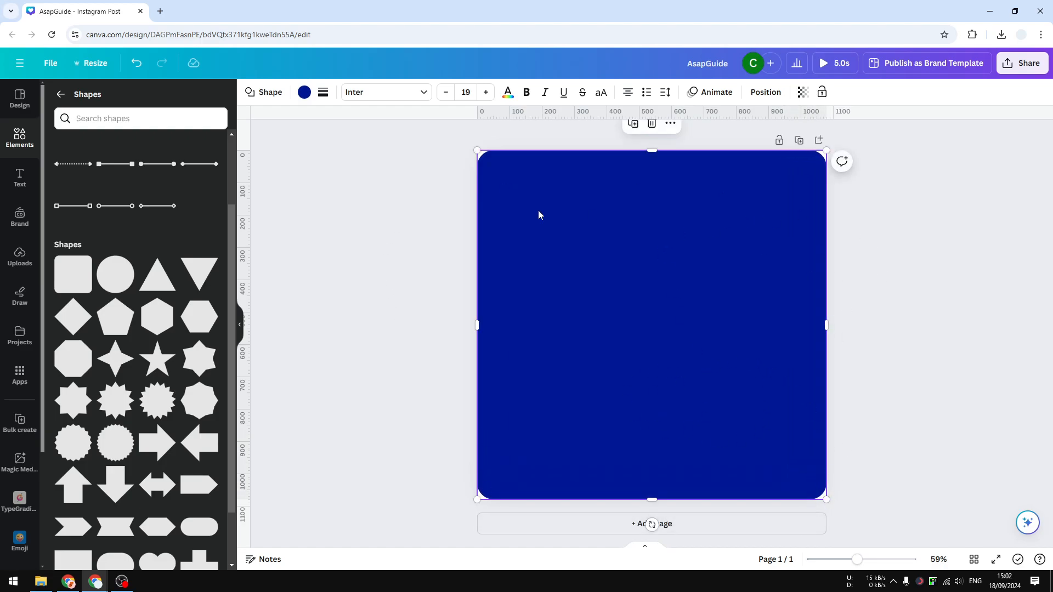
pyautogui.click(323, 92)
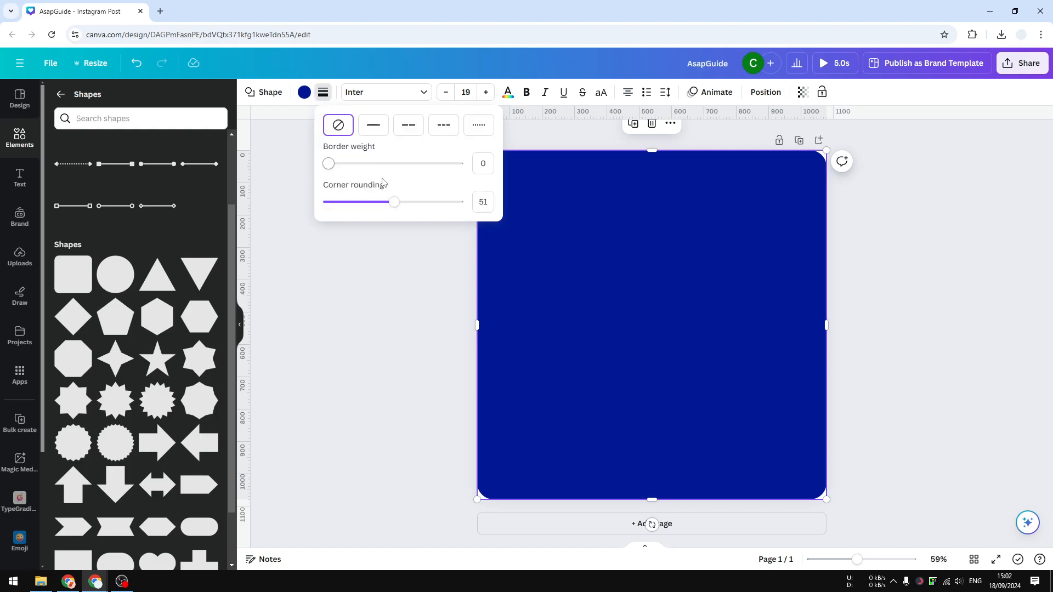
pyautogui.moveTo(393, 206); pyautogui.dragTo(463, 203)
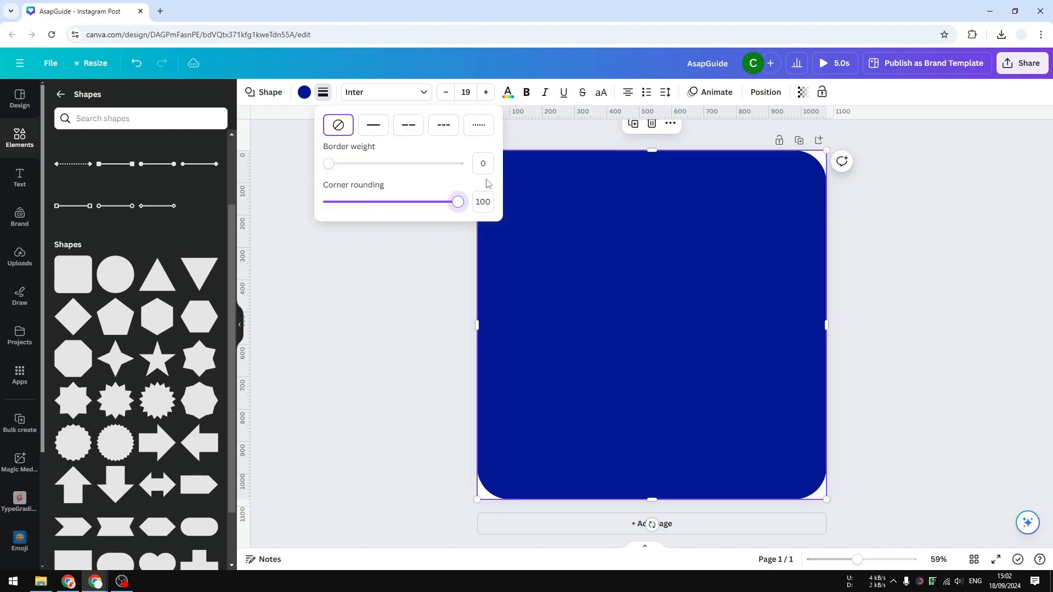
# Fill the square with the default red-to-orange gradient.
pyautogui.click(303, 92)
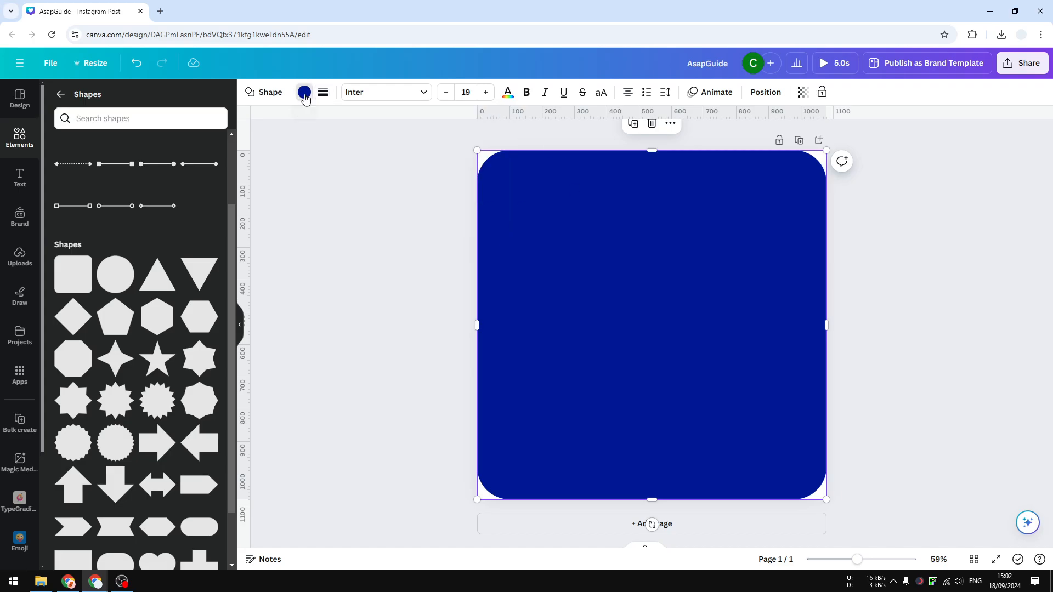
pyautogui.scroll(-1, 228, 344)
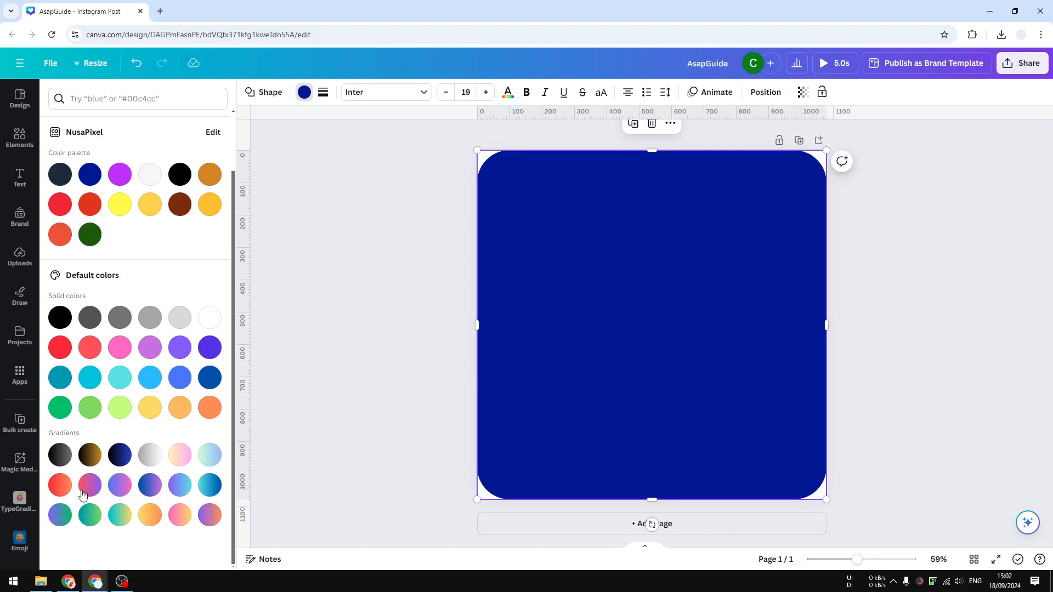
pyautogui.click(60, 485)
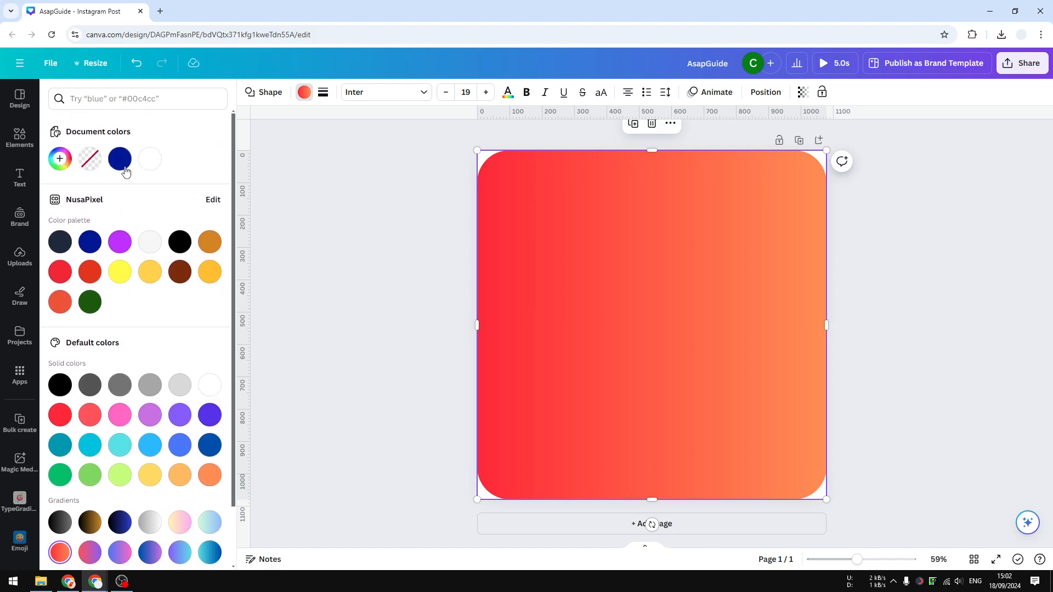
pyautogui.click(90, 242)
pyautogui.scroll(-2, 119, 257)
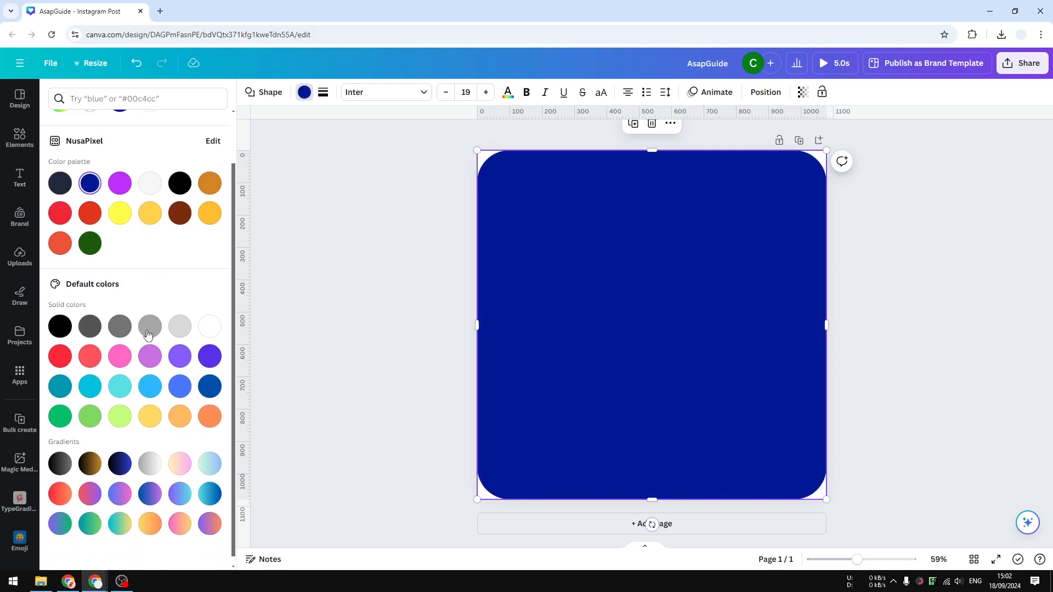
pyautogui.click(62, 487)
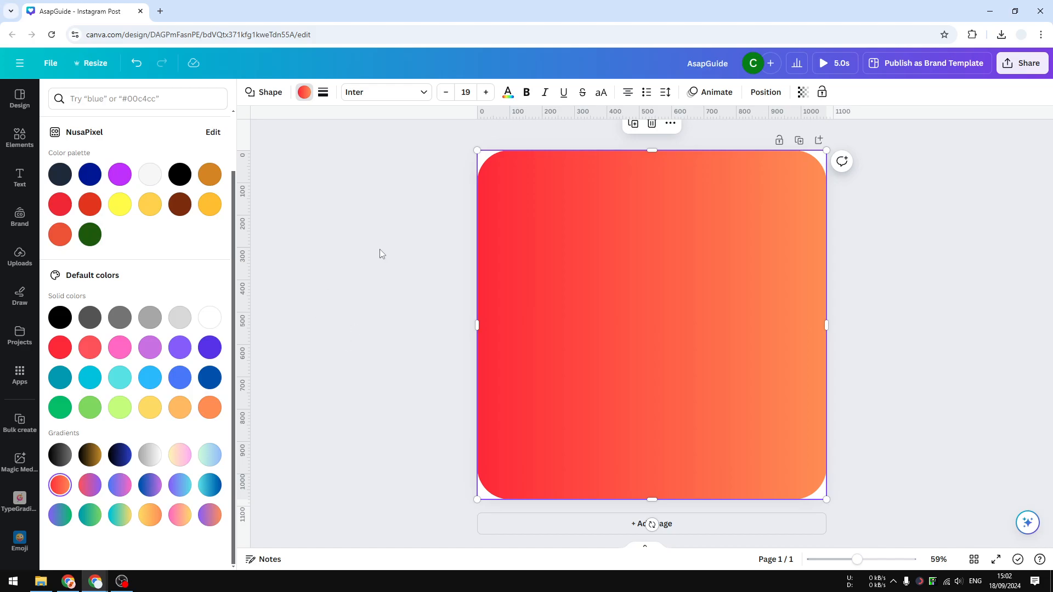
# Change the square's gradient style to the radial one that spreads from its top-left corner.
pyautogui.click(303, 92)
pyautogui.click(304, 92)
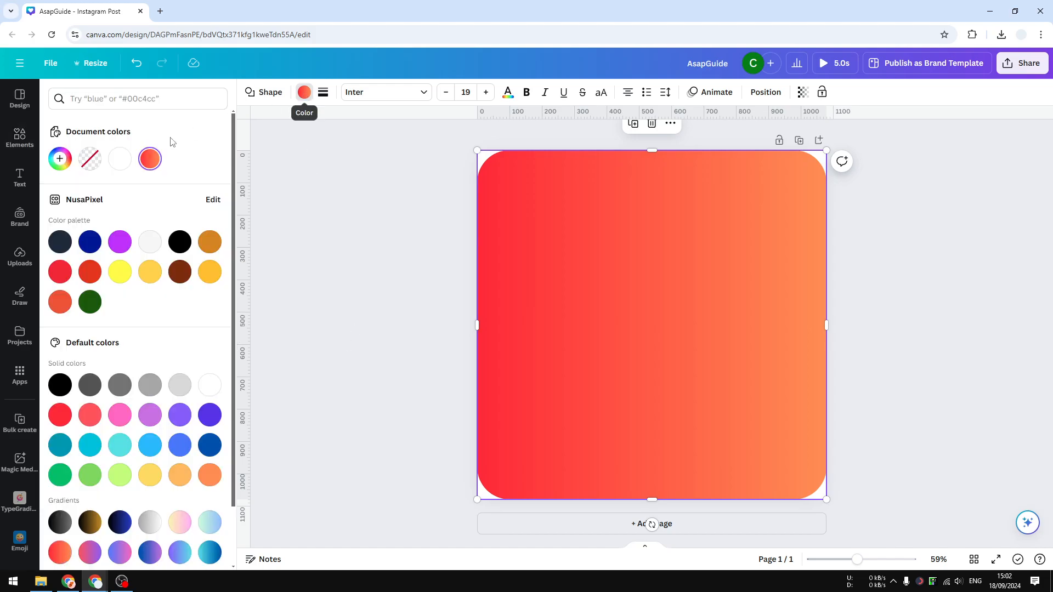
pyautogui.click(148, 159)
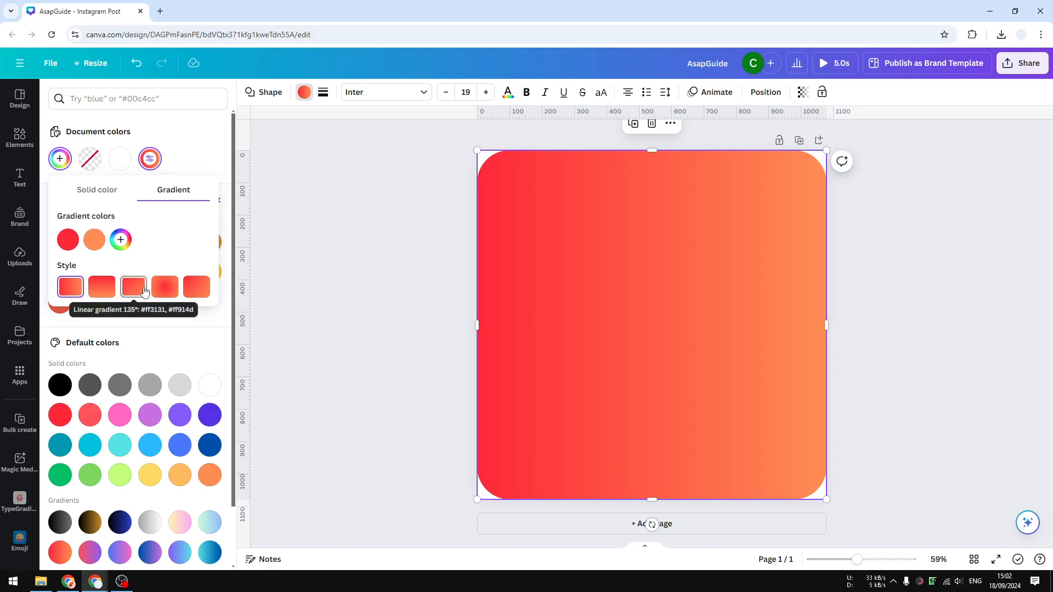
pyautogui.click(196, 287)
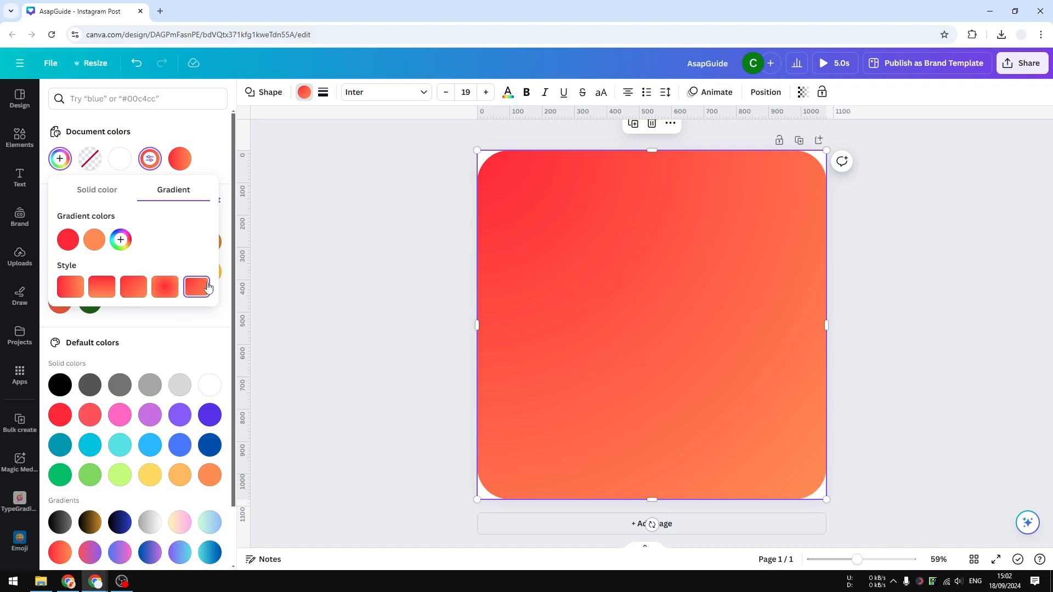
pyautogui.click(208, 172)
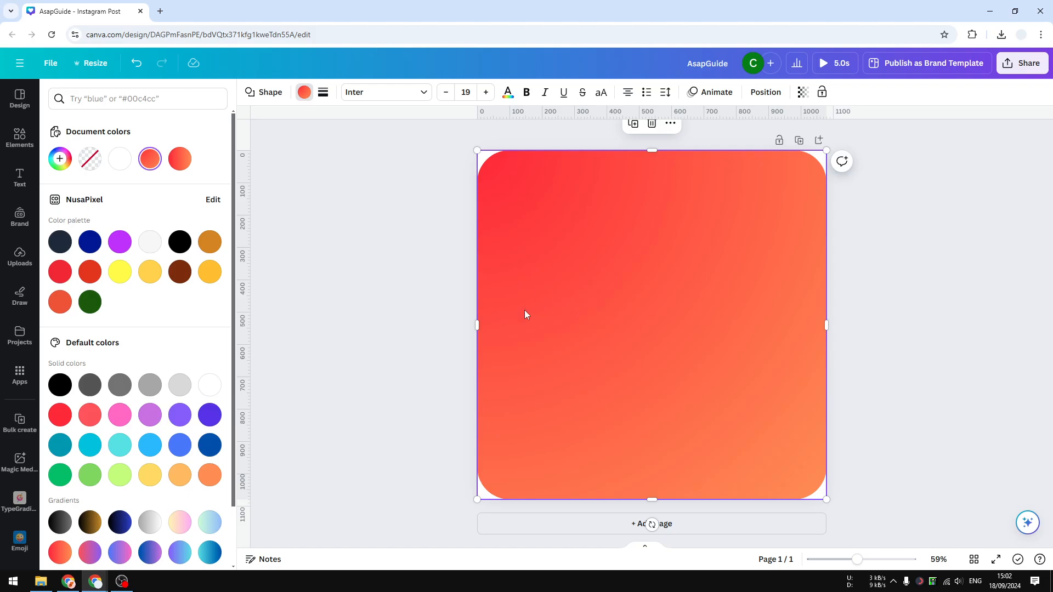
pyautogui.click(382, 251)
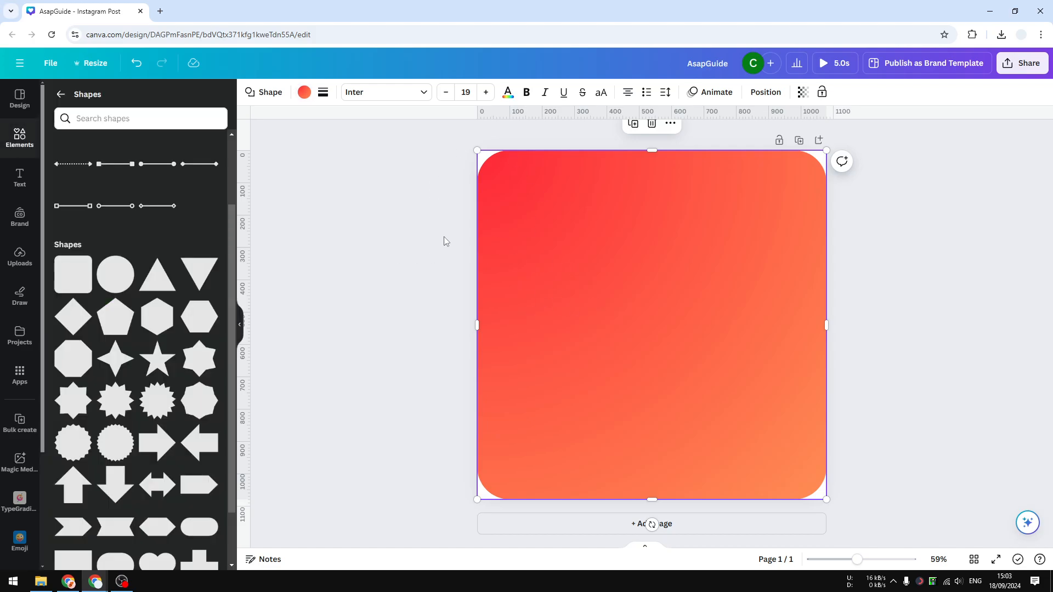
pyautogui.click(420, 214)
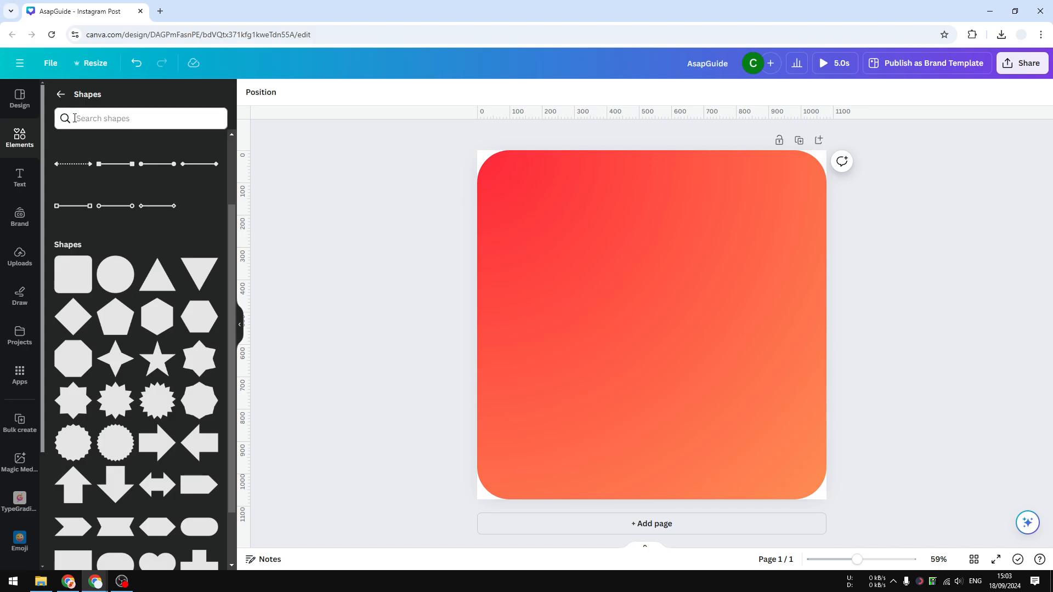
# Search the elements for "AG" graphics and add the bold AG monogram with the triangular A to the page.
pyautogui.click(61, 94)
pyautogui.click(109, 100)
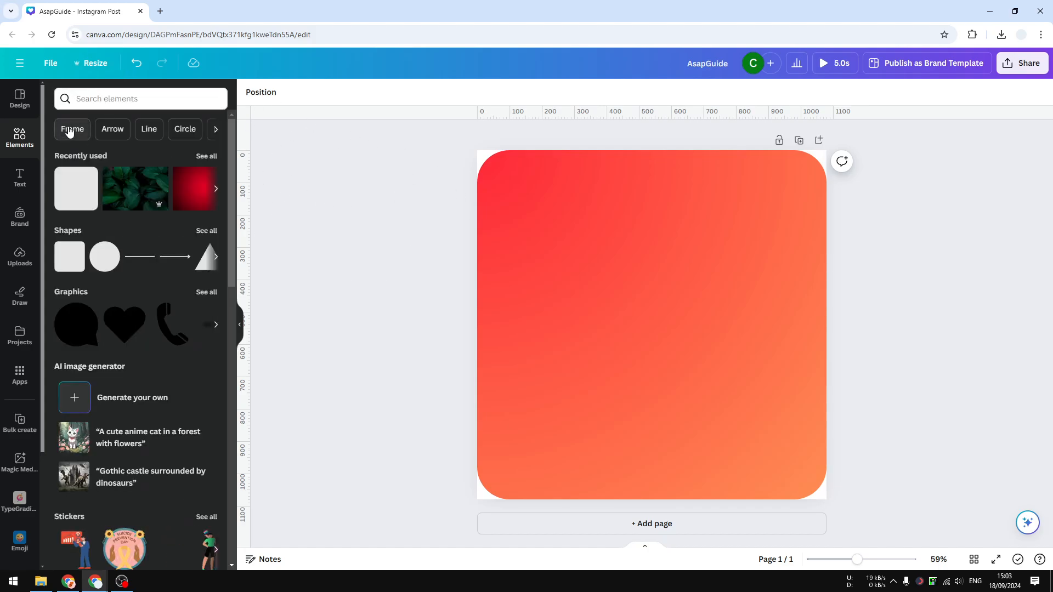
pyautogui.write('AG')
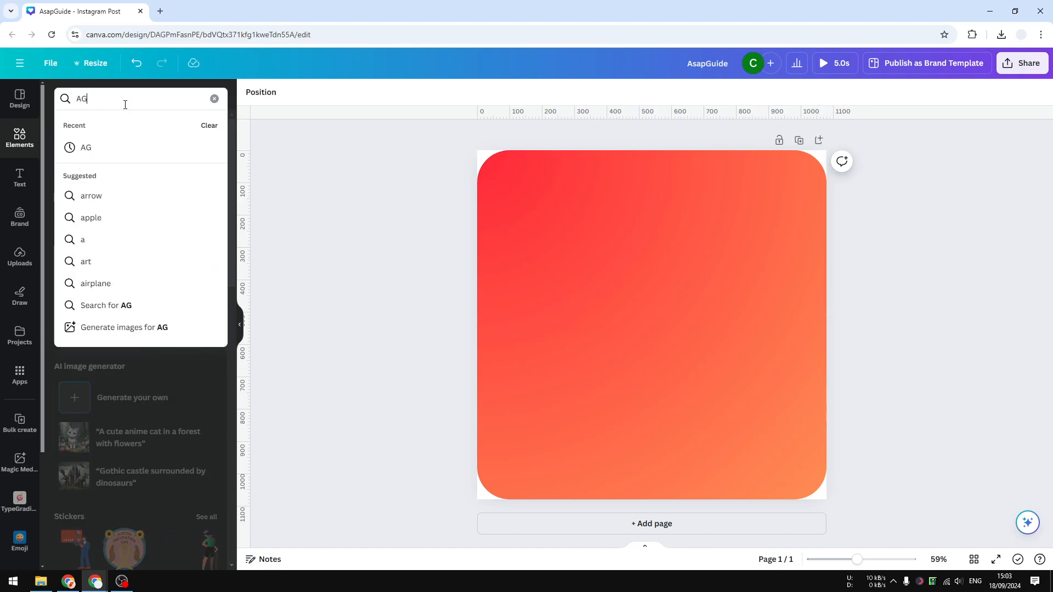
pyautogui.press('Return')
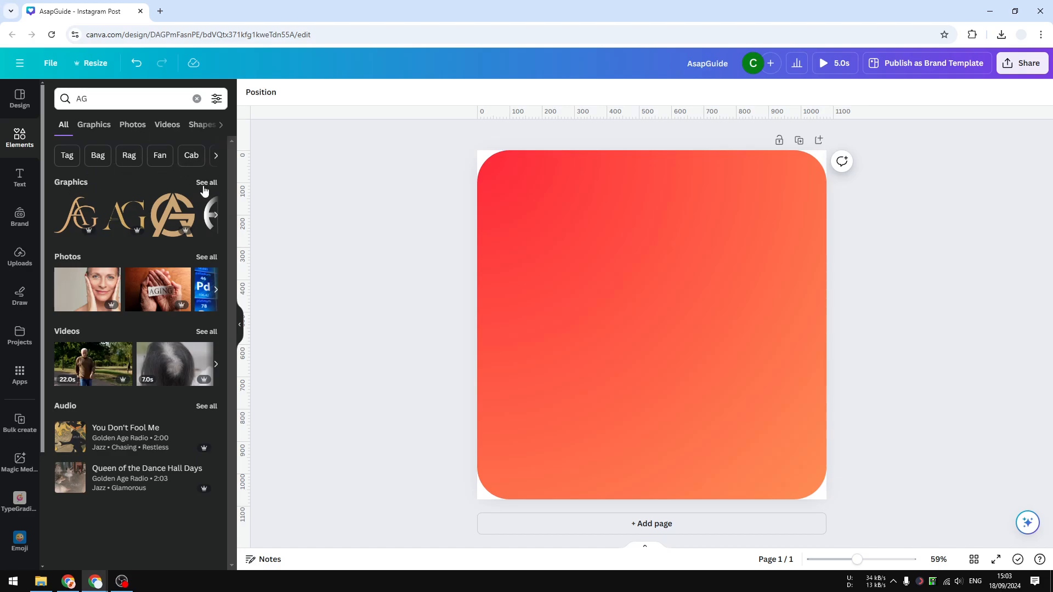
pyautogui.click(206, 183)
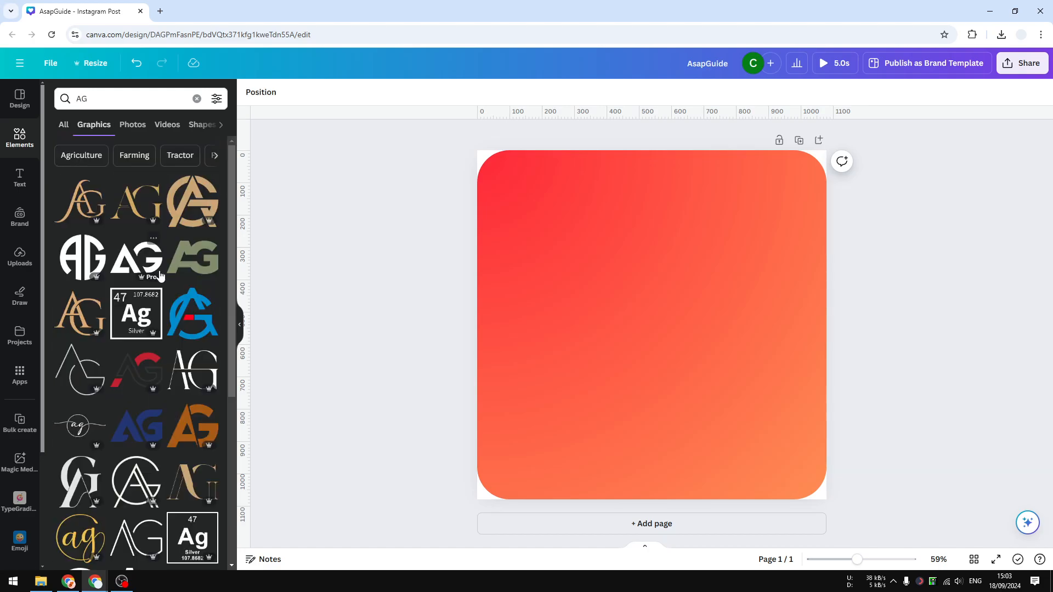
pyautogui.scroll(-1, 177, 267)
pyautogui.scroll(-5, 147, 240)
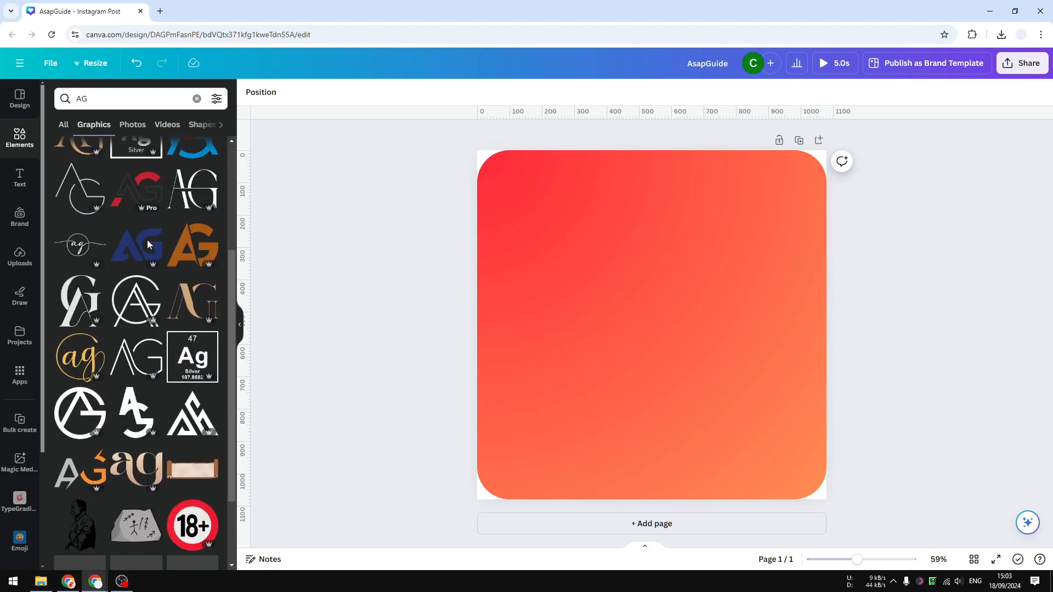
pyautogui.scroll(5, 135, 305)
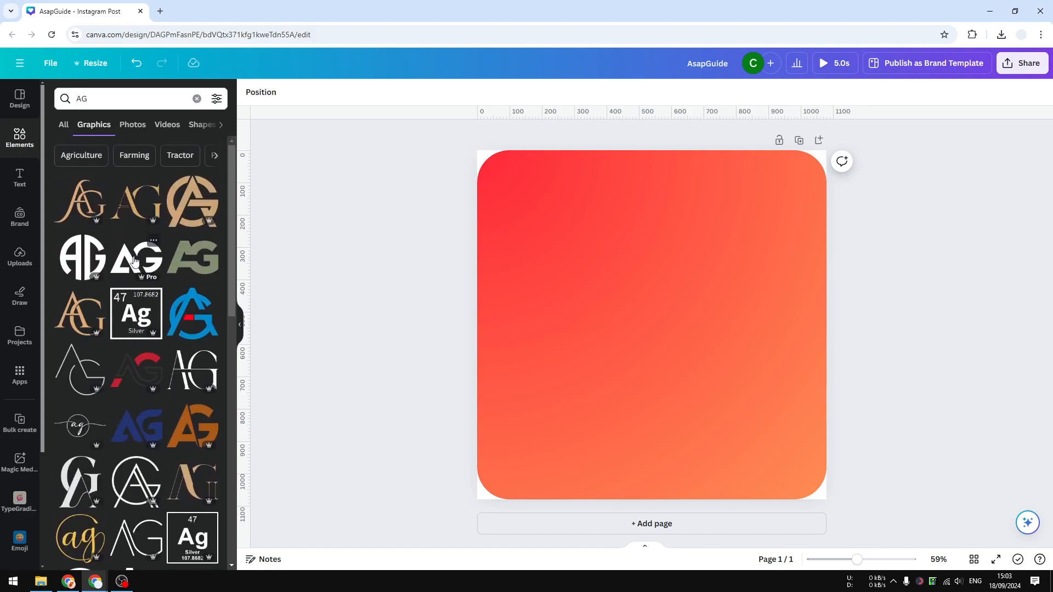
pyautogui.click(140, 268)
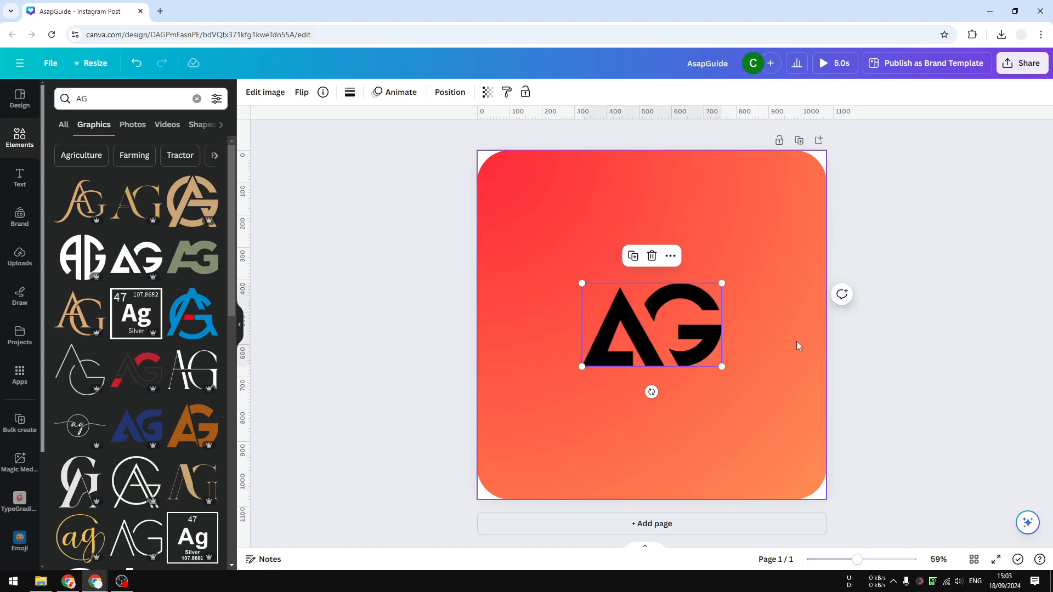
# Enlarge the AG monogram to about 900 px wide and center it on the gradient square.
pyautogui.moveTo(684, 325)
pyautogui.mouseDown()
pyautogui.moveTo(657, 321)
pyautogui.moveTo(683, 322)
pyautogui.mouseUp()
pyautogui.moveTo(726, 358); pyautogui.dragTo(807, 416)
pyautogui.hotkey('ctrl', 'z')
pyautogui.click(668, 315)
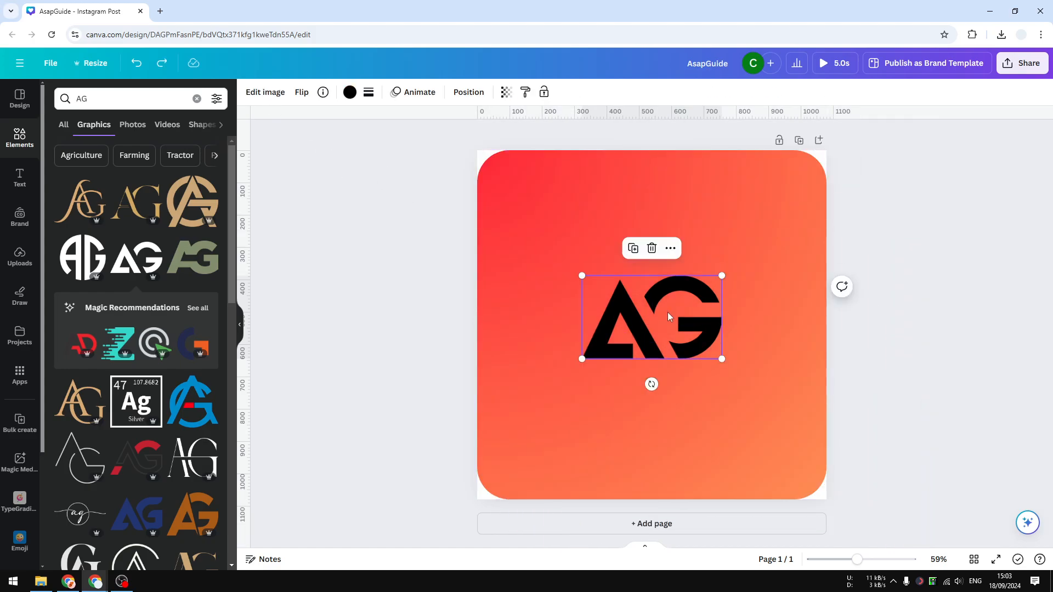
pyautogui.moveTo(722, 360); pyautogui.dragTo(685, 336)
pyautogui.moveTo(778, 399); pyautogui.dragTo(817, 425)
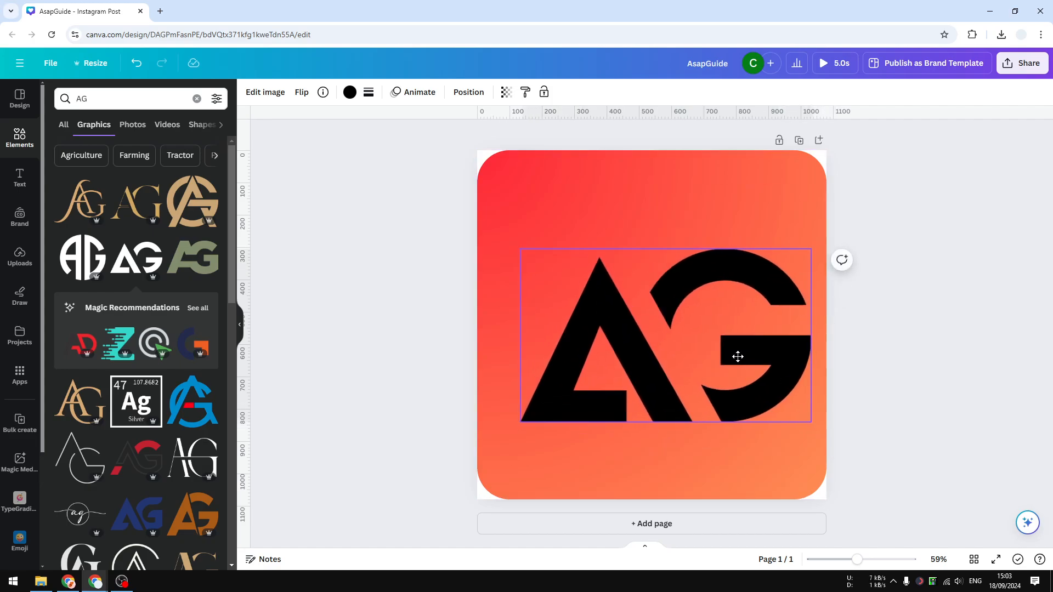
pyautogui.moveTo(738, 355); pyautogui.dragTo(725, 350)
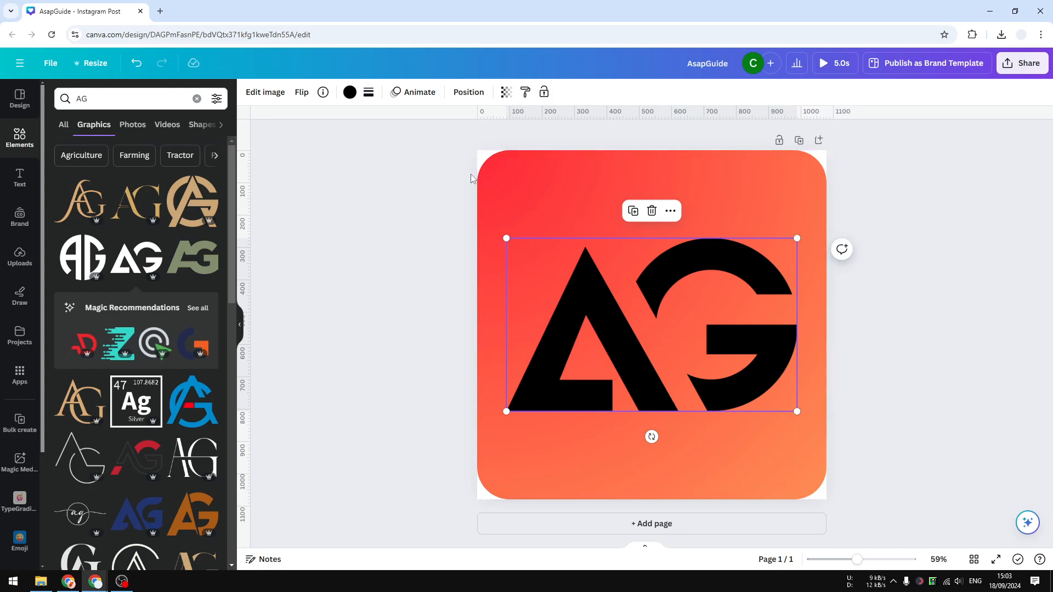
# Recolor the AG monogram white and deselect it.
pyautogui.click(350, 92)
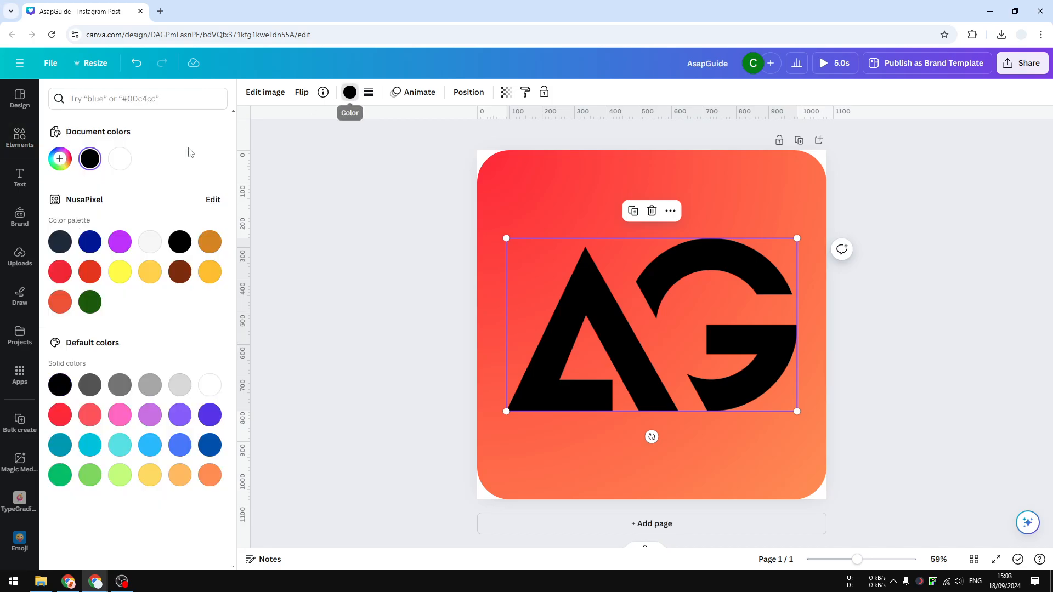
pyautogui.click(120, 160)
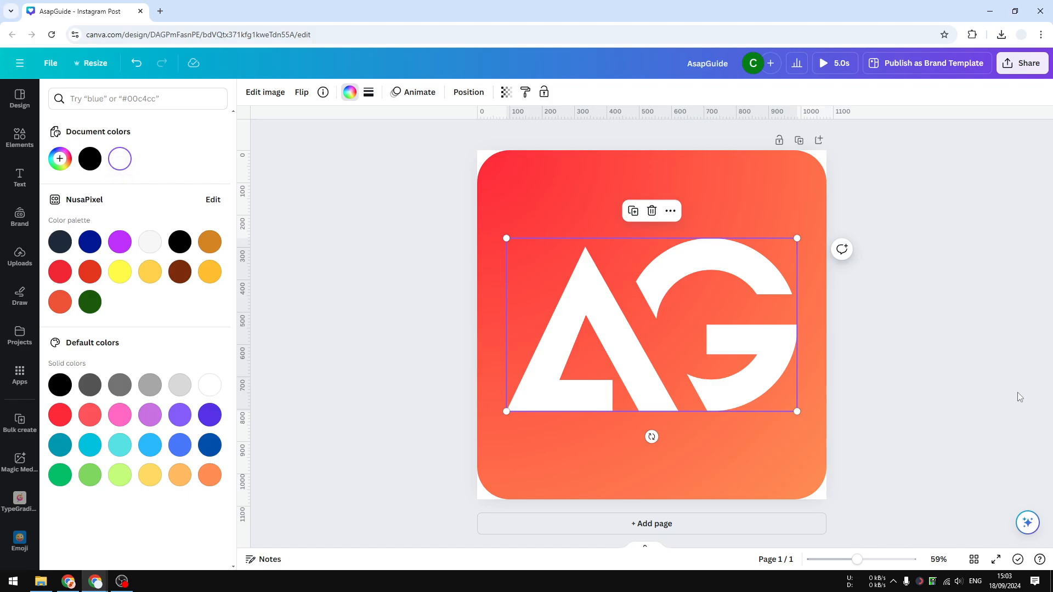
pyautogui.click(883, 337)
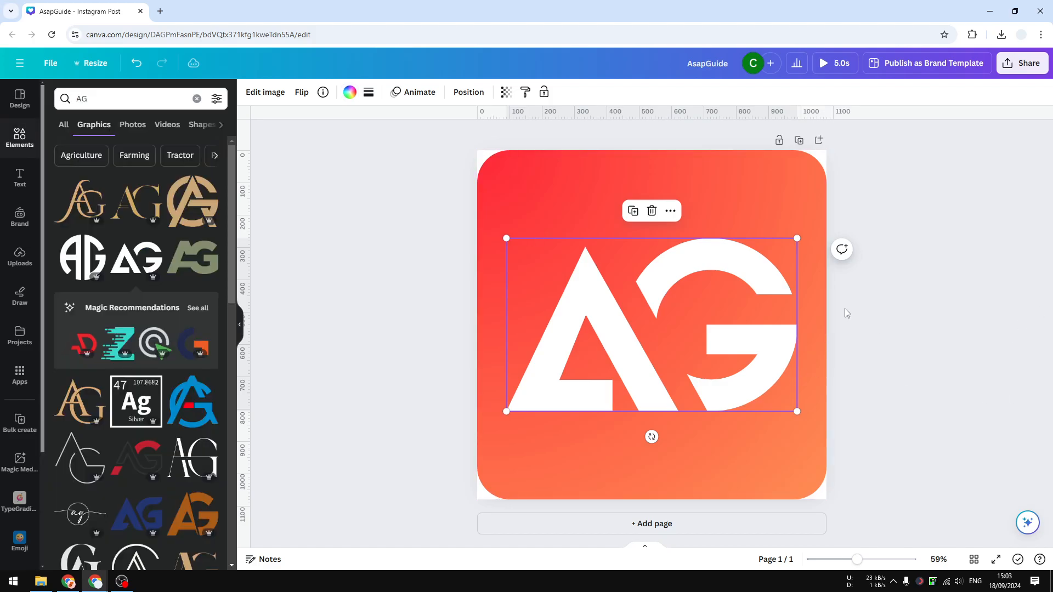
pyautogui.click(880, 333)
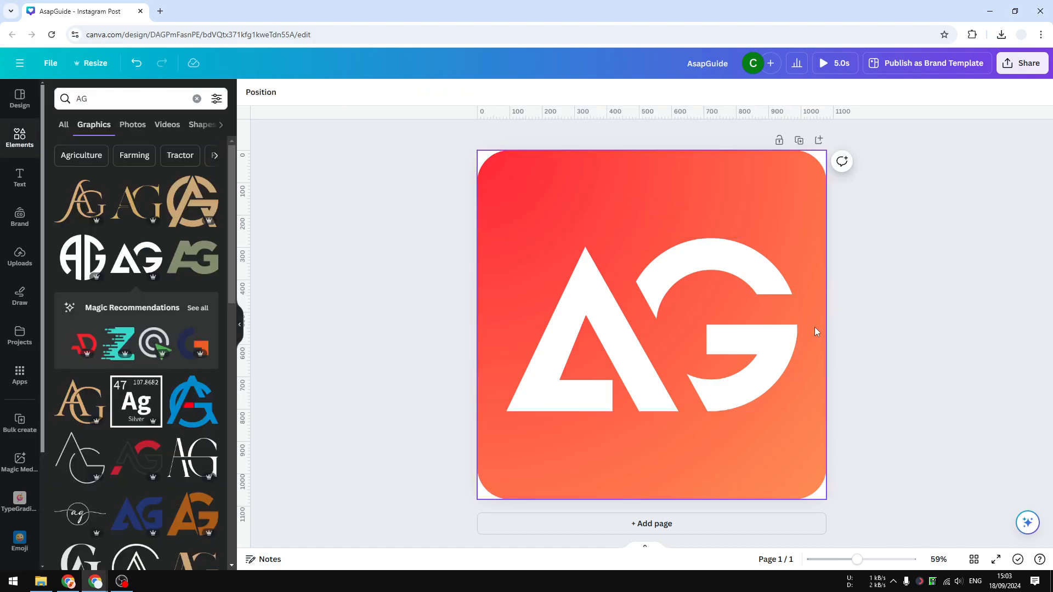
pyautogui.click(745, 336)
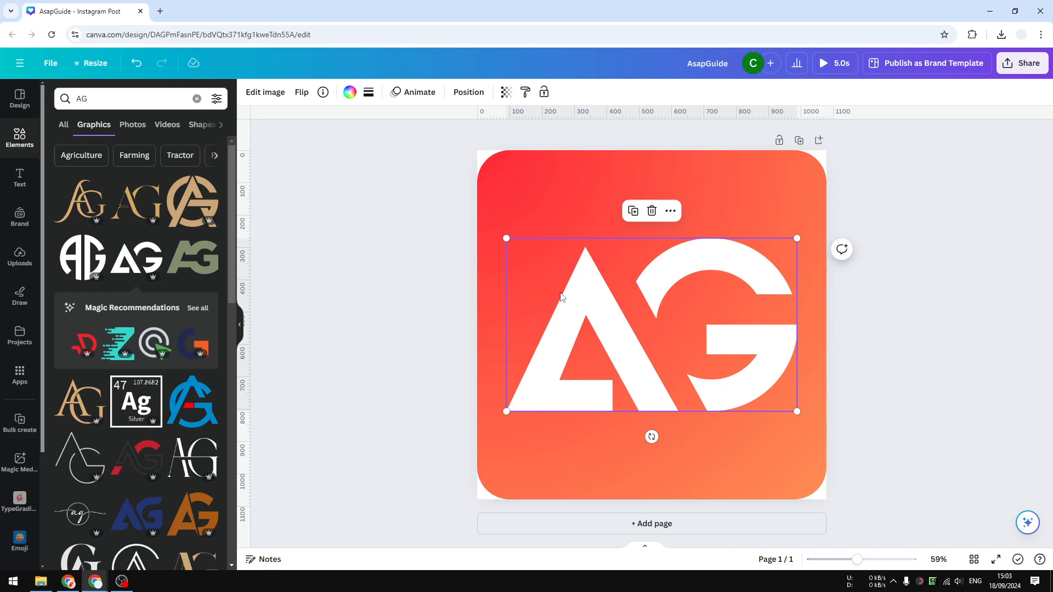
pyautogui.click(281, 93)
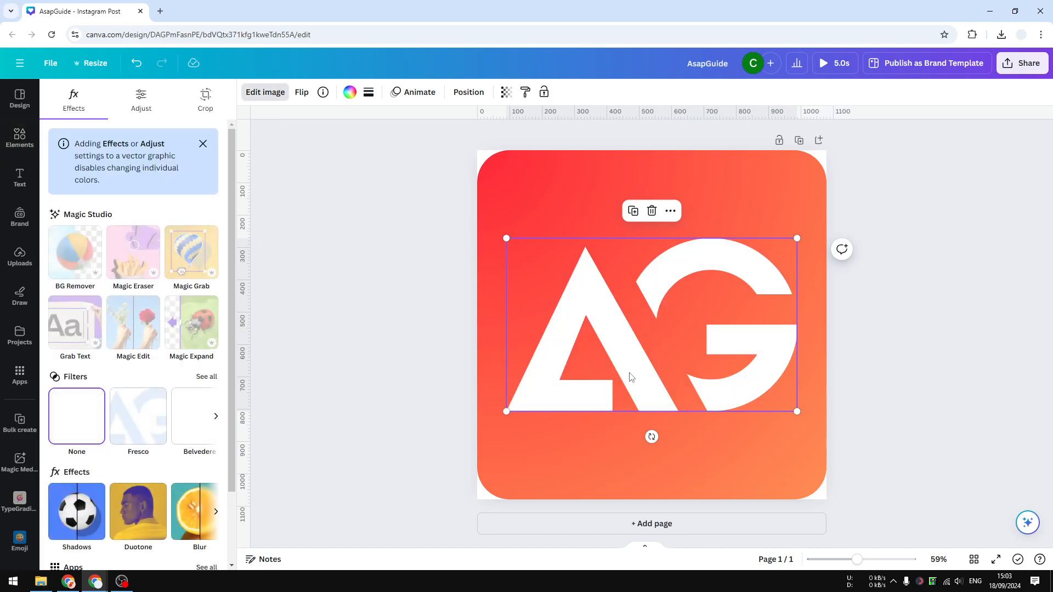
pyautogui.scroll(-2, 165, 439)
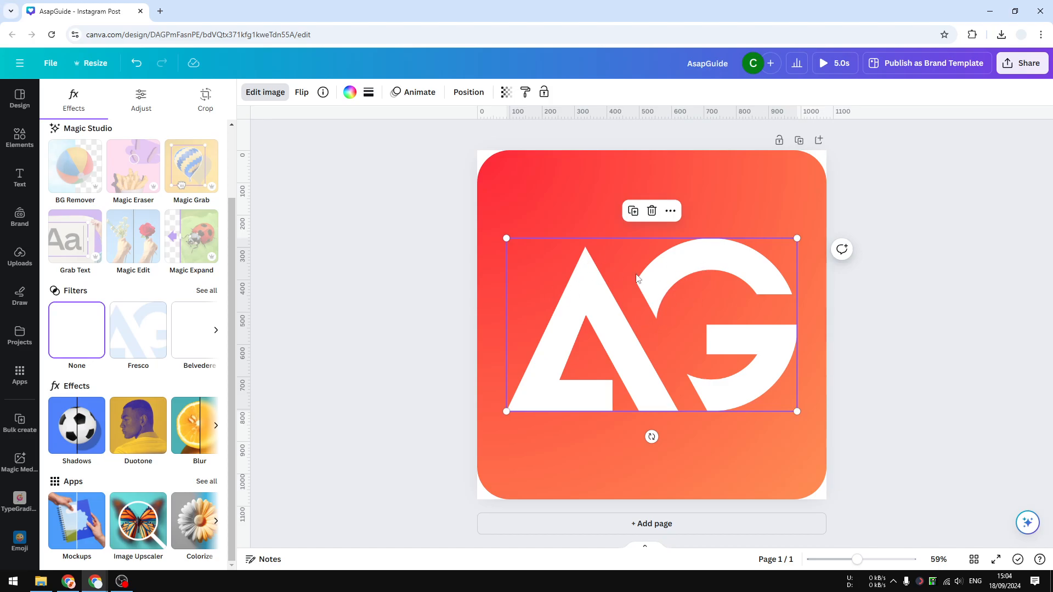
pyautogui.click(675, 314)
# Duplicate the white AG monogram, move the copy down off the original, and recolor the copy black.
pyautogui.rightClick(665, 261)
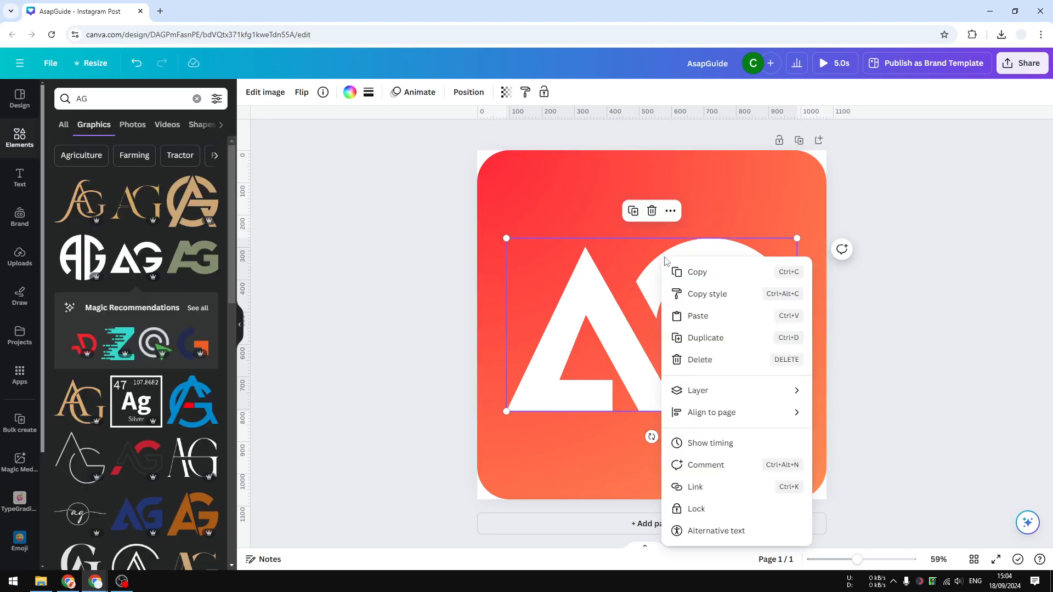
pyautogui.click(715, 338)
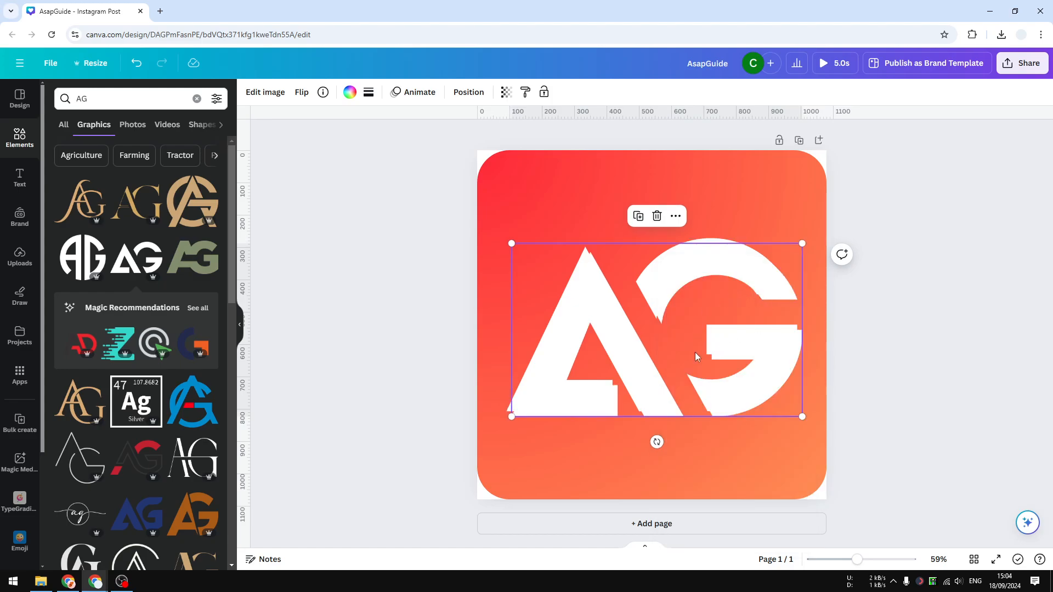
pyautogui.moveTo(695, 356); pyautogui.dragTo(709, 432)
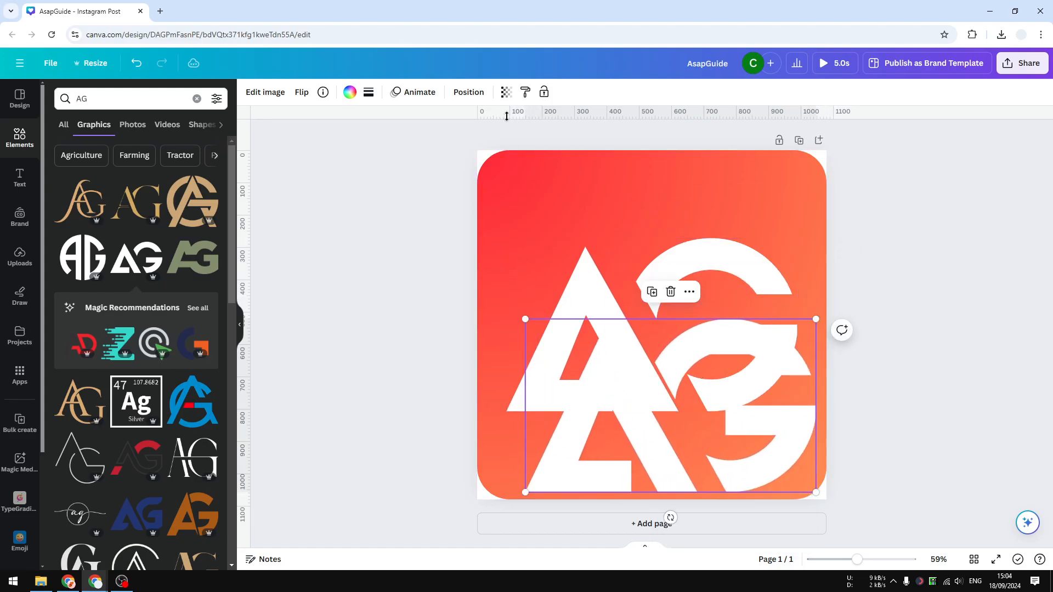
pyautogui.click(349, 93)
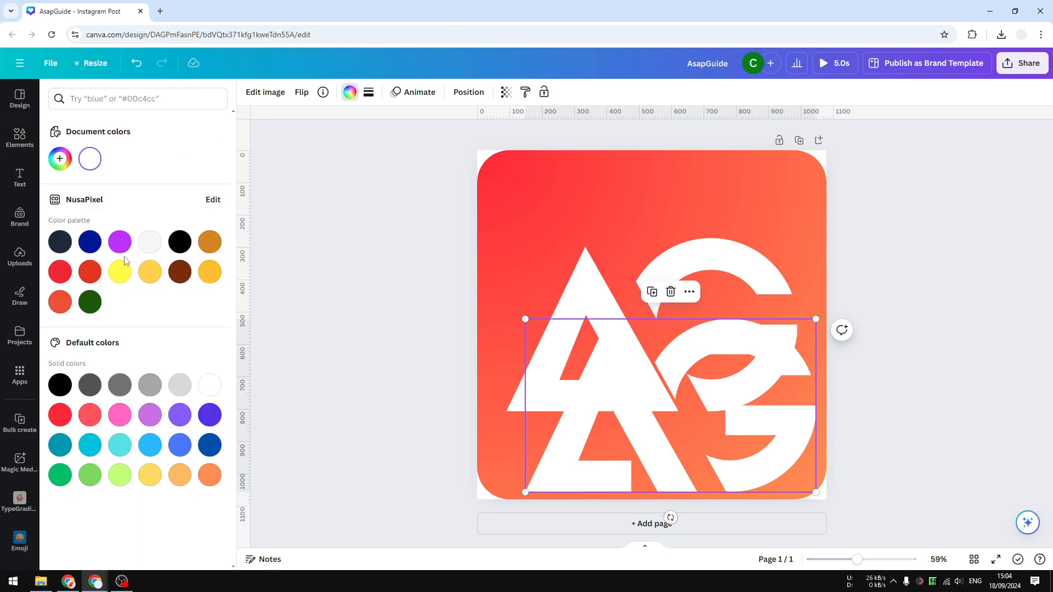
pyautogui.click(187, 249)
# Place the black monogram copy slightly below and left of the white one and set its transparency to 10.
pyautogui.moveTo(720, 446); pyautogui.dragTo(699, 373)
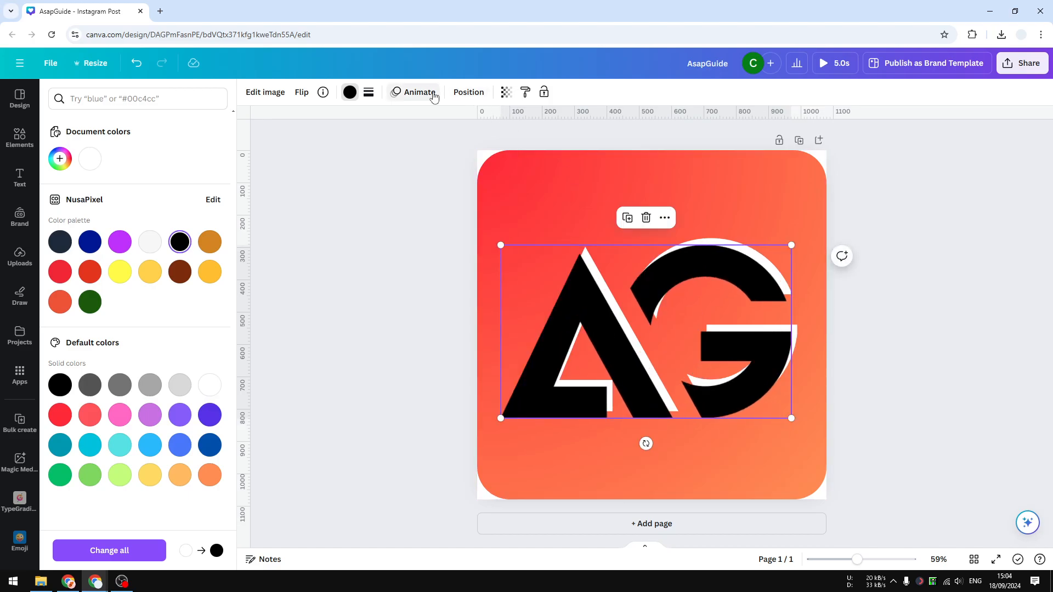
pyautogui.click(506, 92)
pyautogui.moveTo(470, 137); pyautogui.dragTo(414, 141)
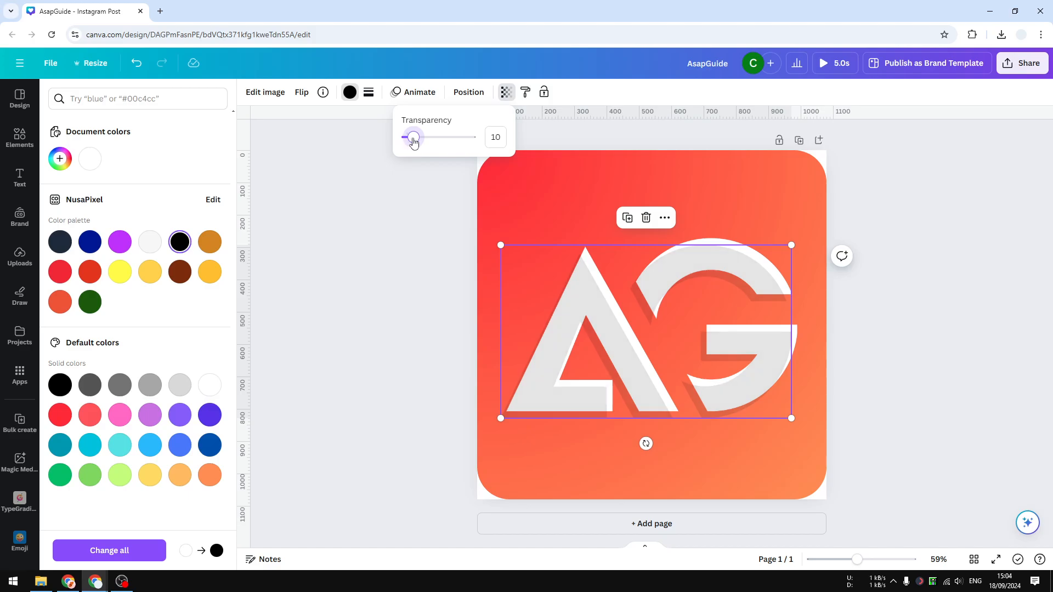
# Send the semi-transparent black copy backward behind the white AG monogram as its shadow and deselect it.
pyautogui.click(733, 407)
pyautogui.rightClick(767, 349)
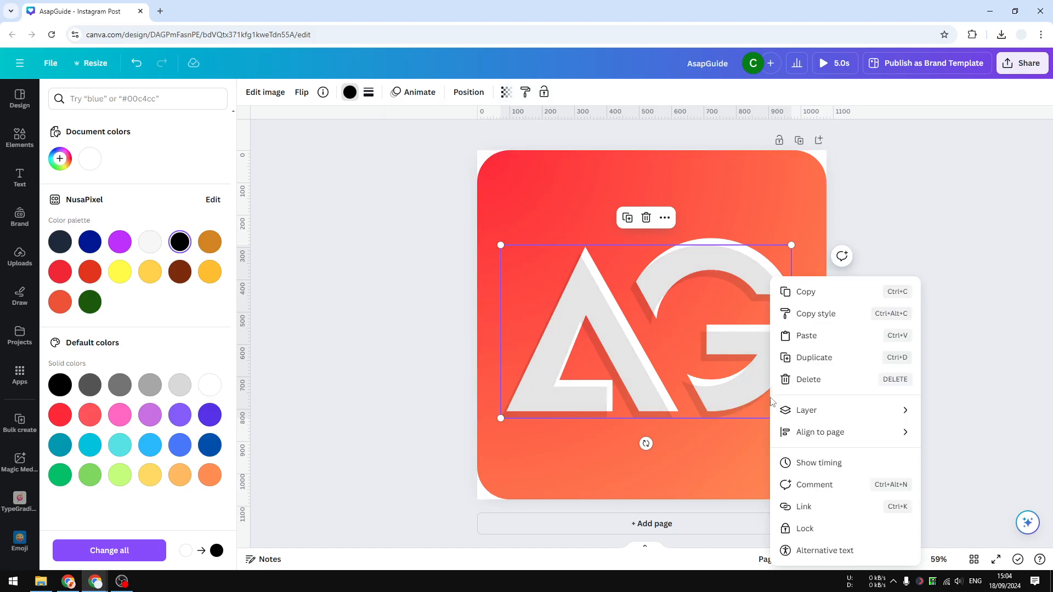
pyautogui.moveTo(820, 410)
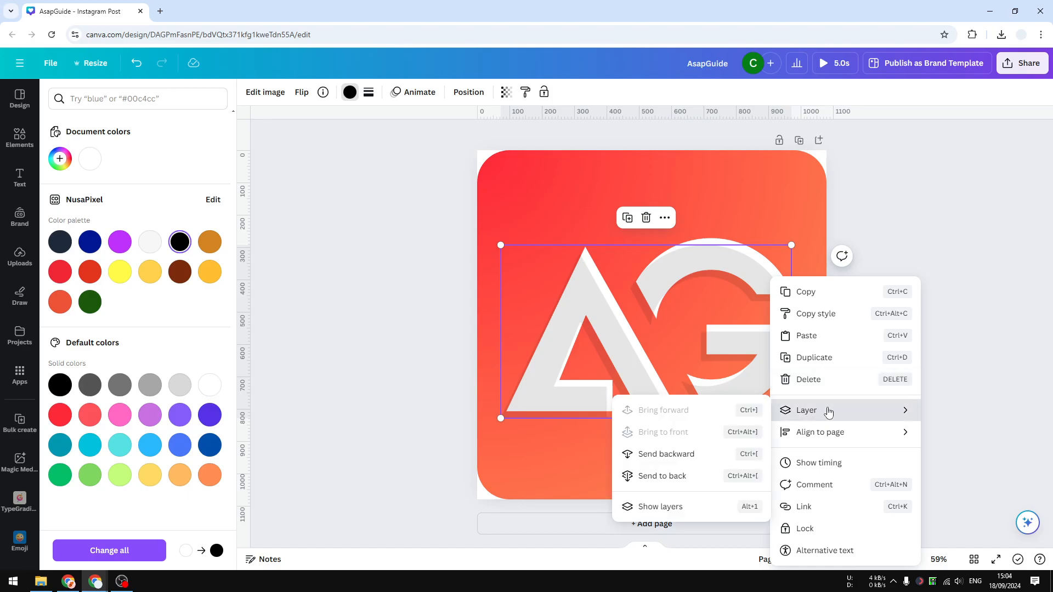
pyautogui.click(690, 454)
pyautogui.click(916, 396)
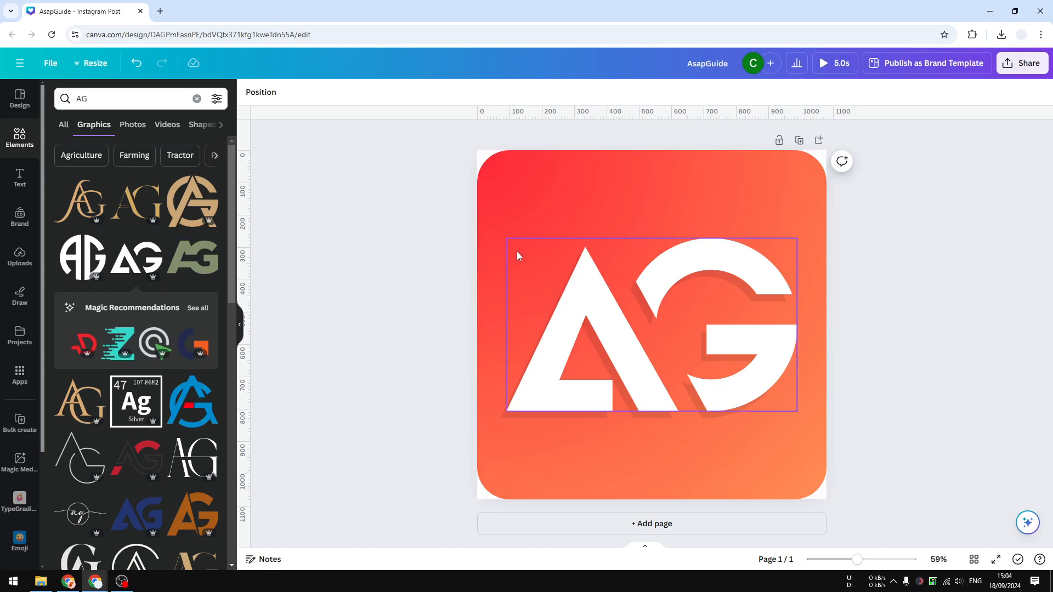
# Download the design as a PNG with a transparent background.
pyautogui.click(1009, 65)
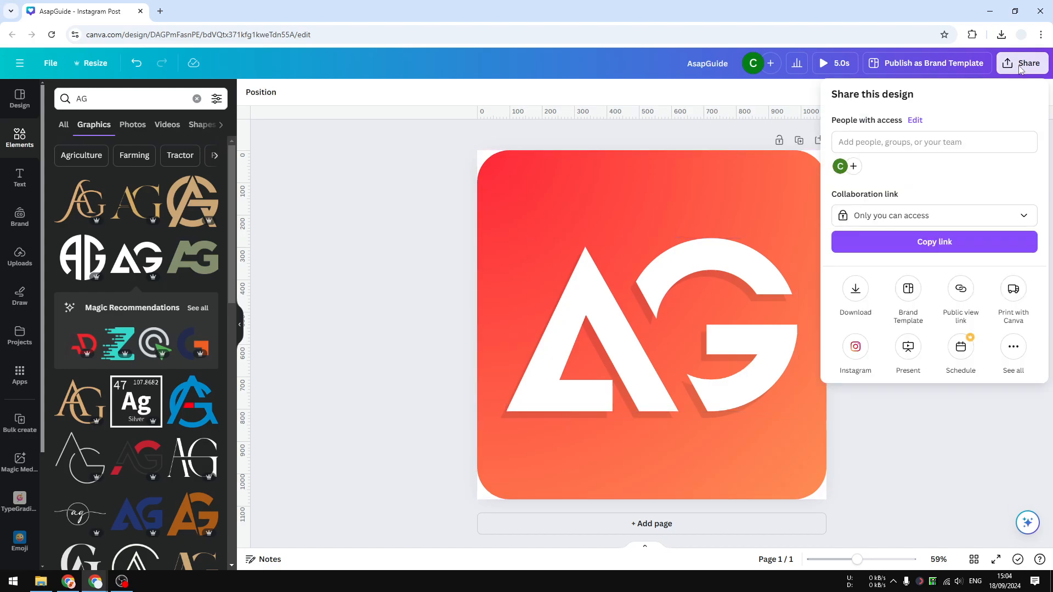
pyautogui.click(855, 290)
pyautogui.click(907, 140)
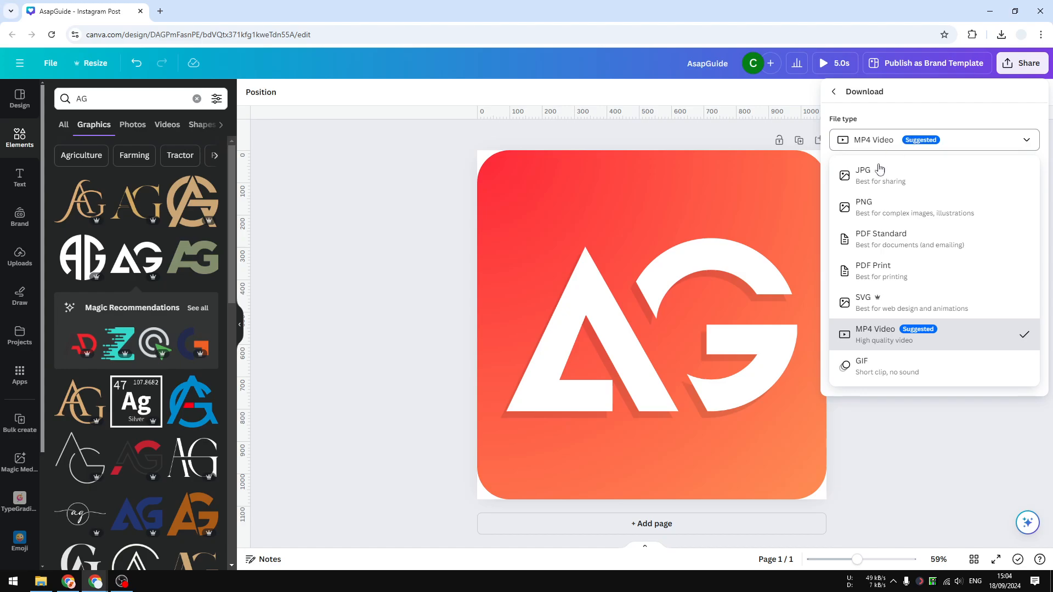
pyautogui.click(898, 210)
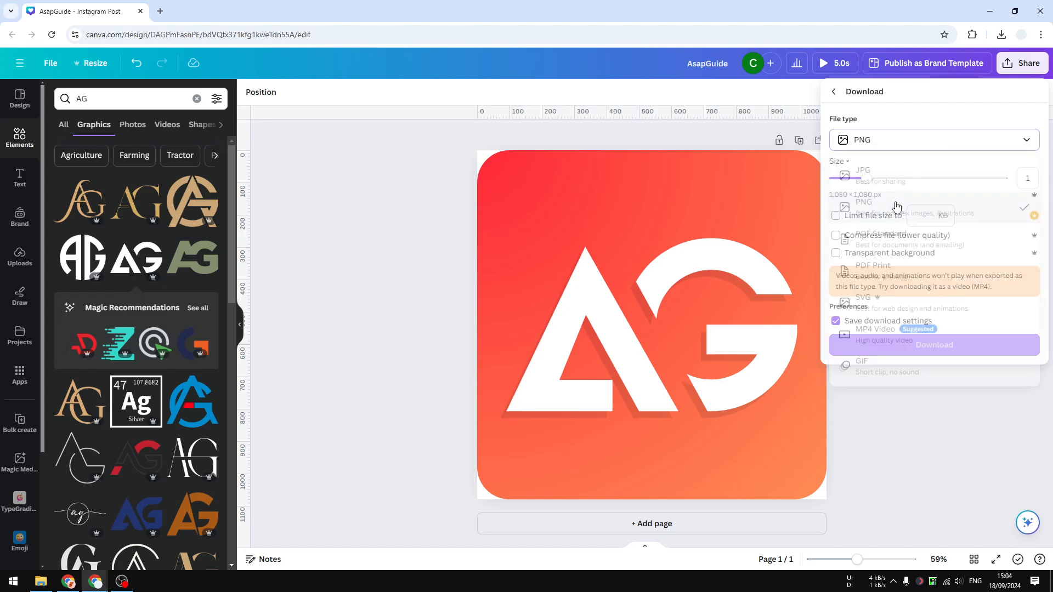
pyautogui.click(870, 254)
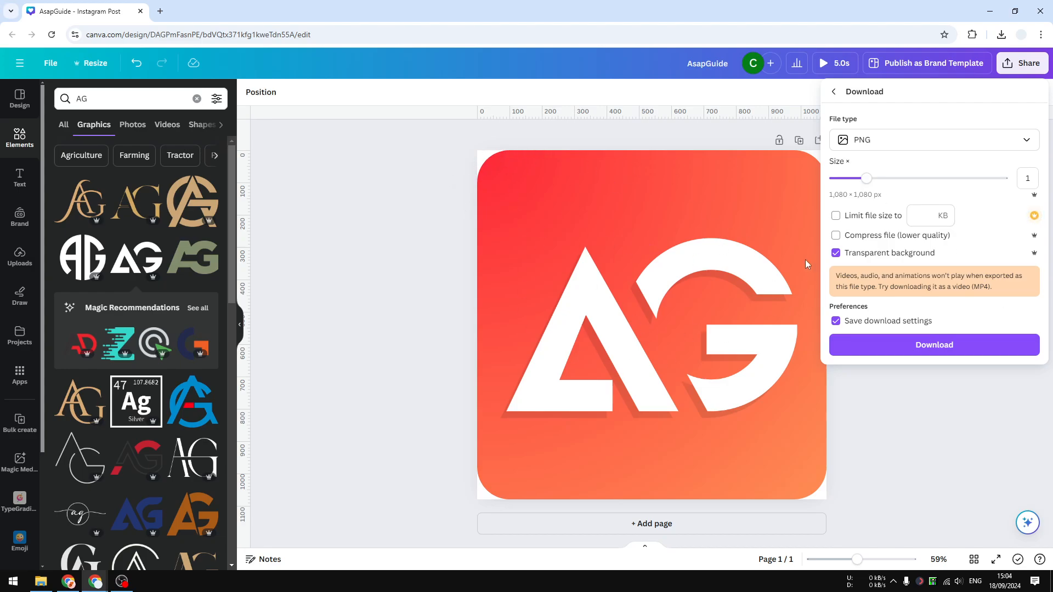
pyautogui.click(936, 344)
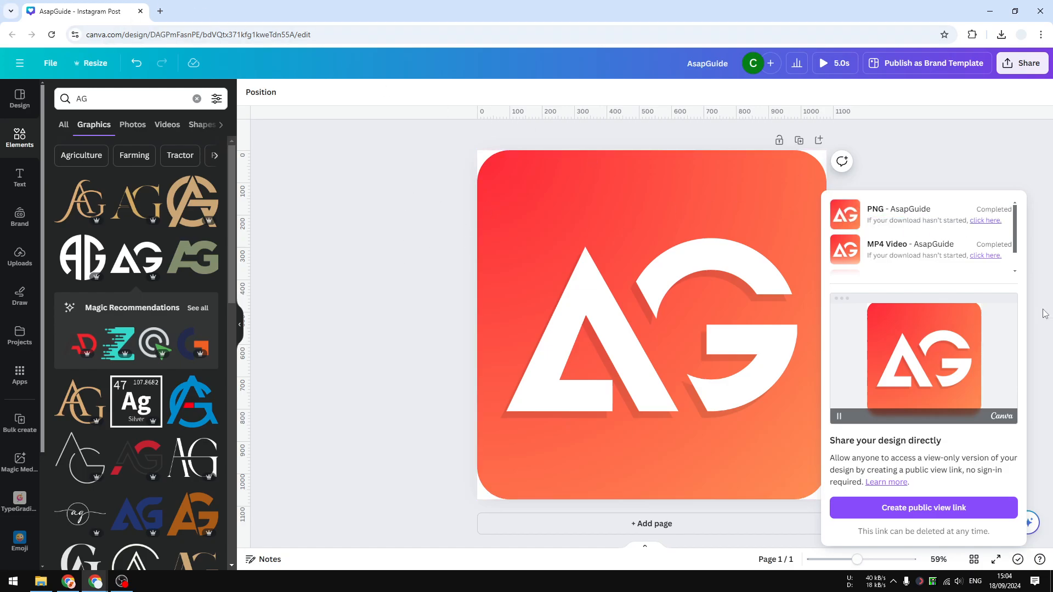
# Open the downloaded AsapGuide (1).png in a new browser tab and examine the logo at 33% size.
pyautogui.click(159, 11)
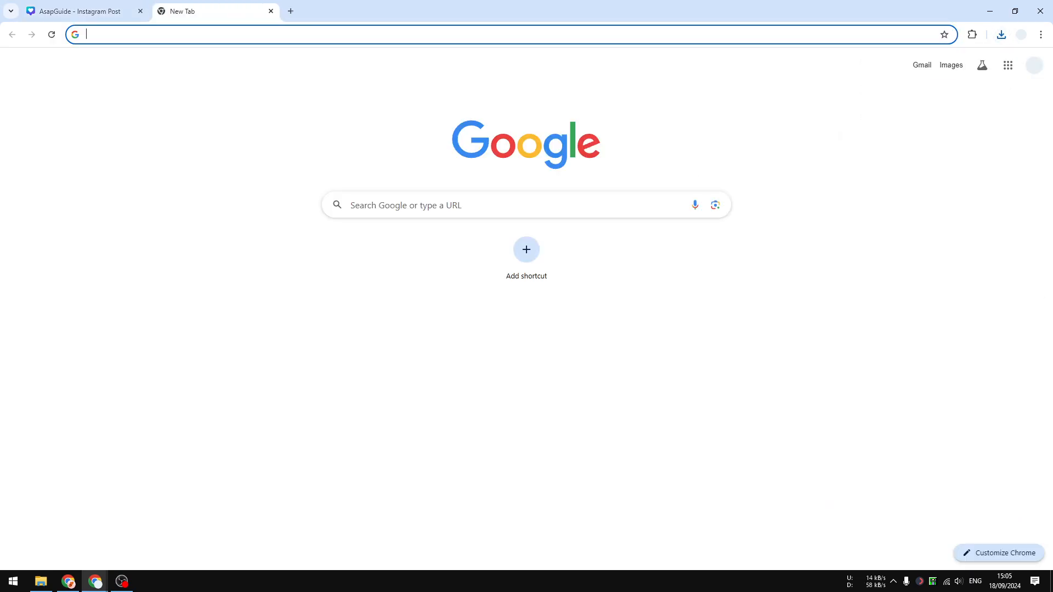
pyautogui.moveTo(234, 207); pyautogui.dragTo(219, 10)
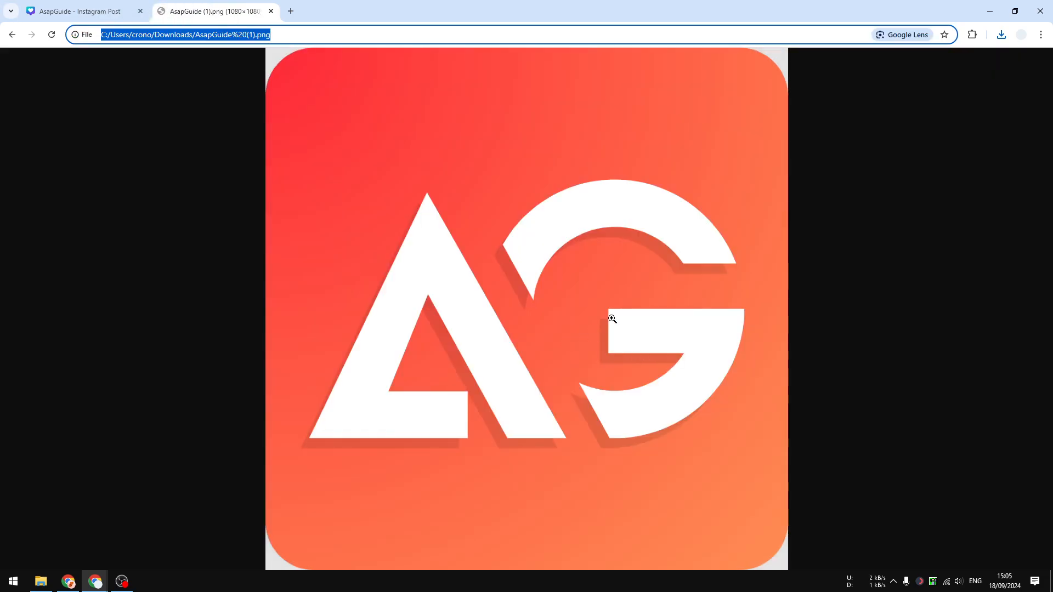
pyautogui.hotkey('ctrl', '-')
pyautogui.hotkey('ctrl', '-')
pyautogui.hotkey('ctrl', '-')
pyautogui.hotkey('ctrl', '-')
pyautogui.hotkey('ctrl', '-')
pyautogui.hotkey('ctrl', '-')
pyautogui.hotkey('ctrl', '-')
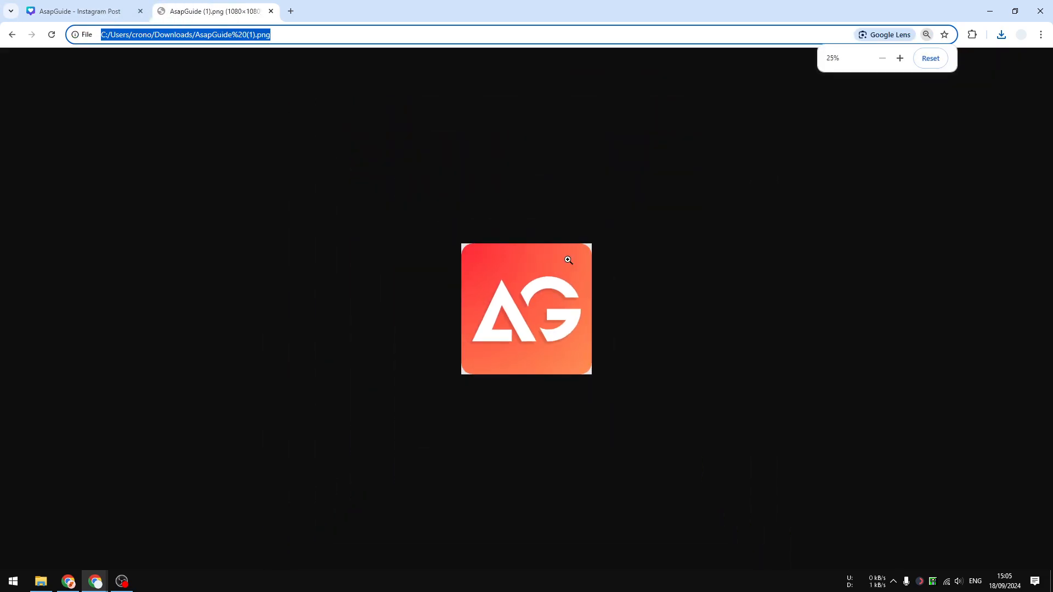
pyautogui.hotkey('ctrl', '+')
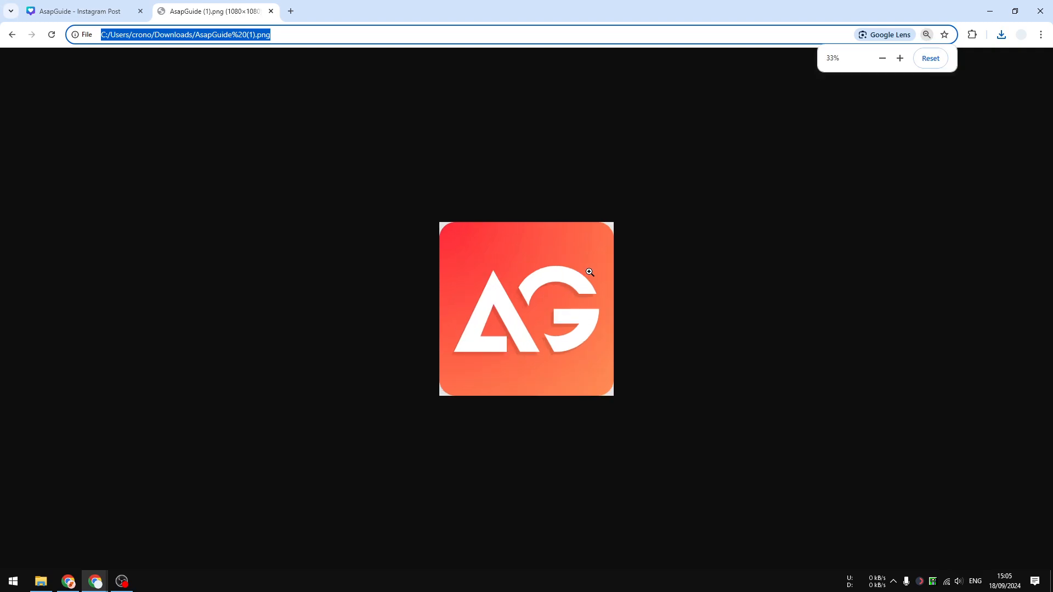